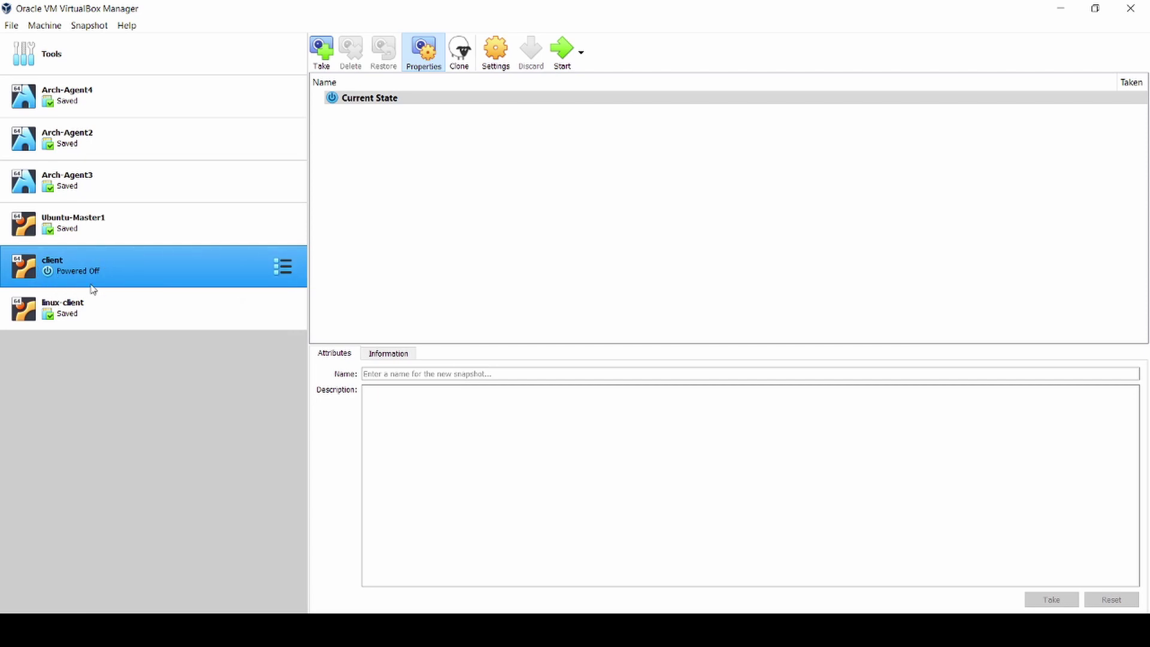
In client's Storage settings, select the ubuntu-21.04 ISO drive and browse for optical disk images.
{"action": "right_click", "coordinate": [189, 272]}
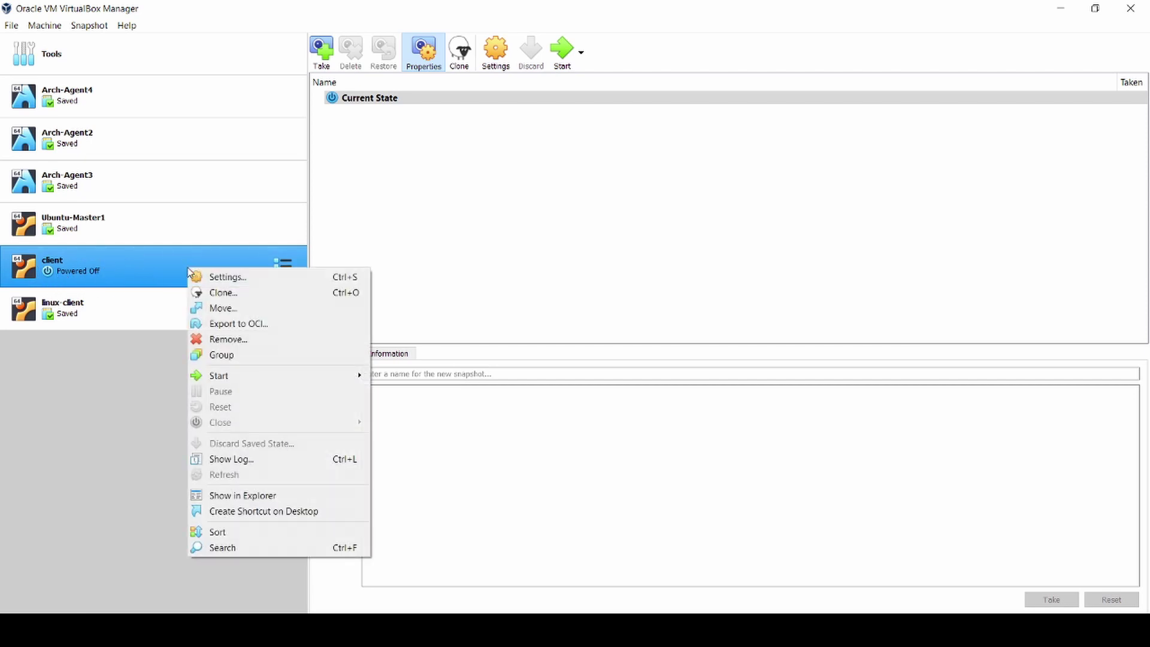
{"action": "left_click", "coordinate": [206, 278]}
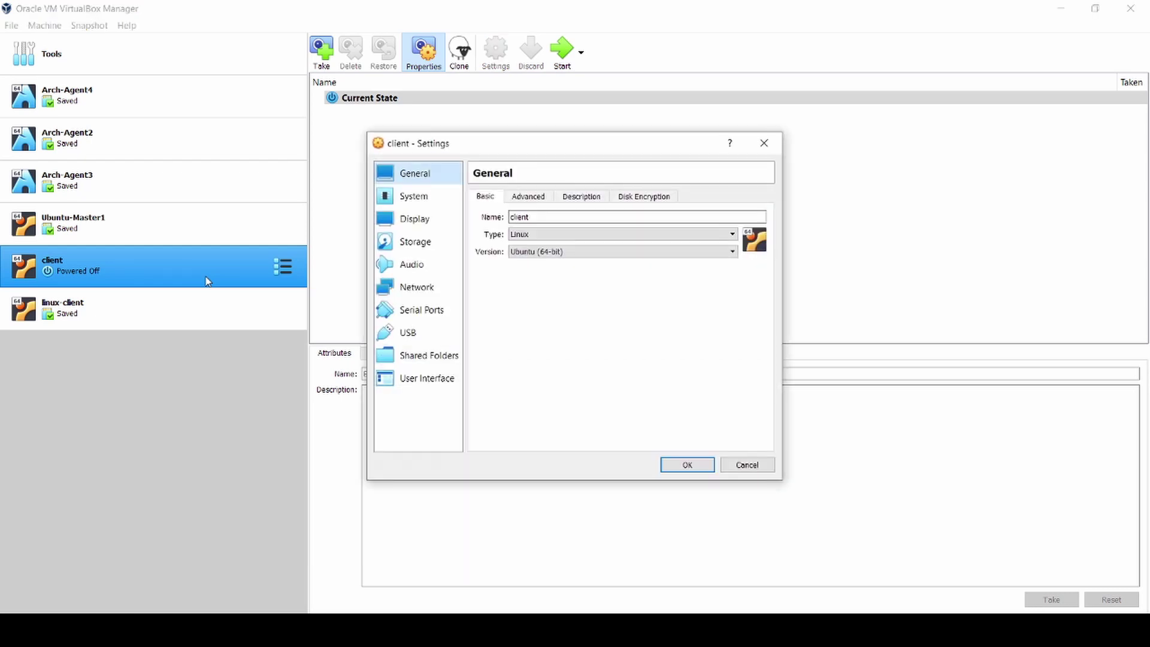
{"action": "left_click", "coordinate": [418, 246]}
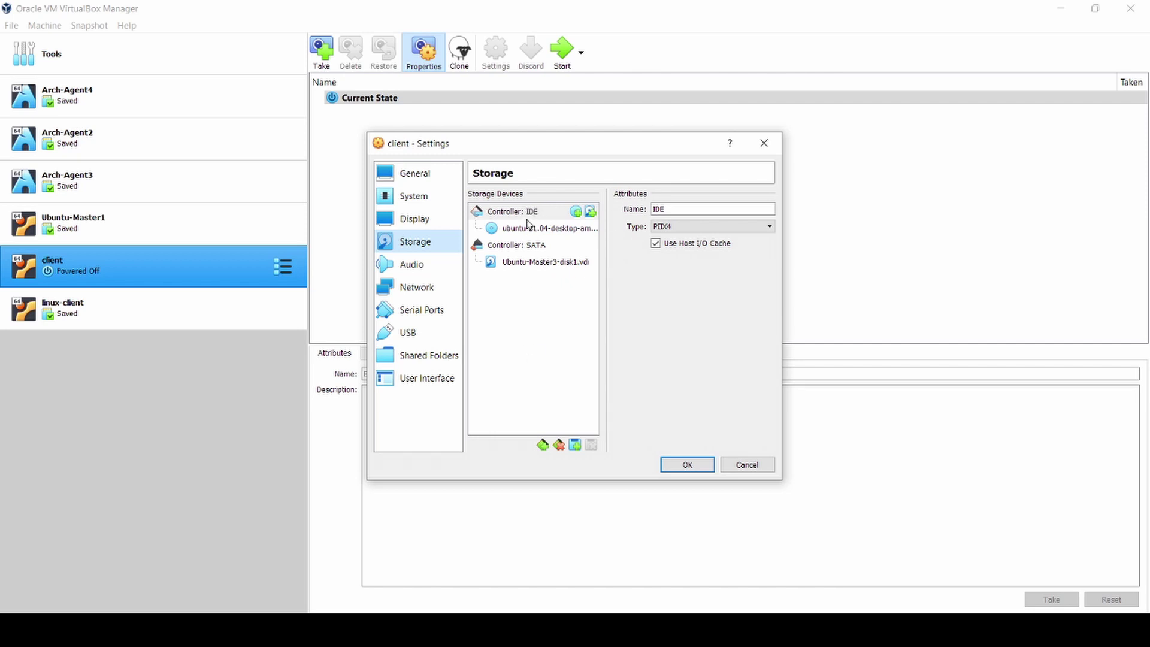
{"action": "left_click", "coordinate": [541, 233]}
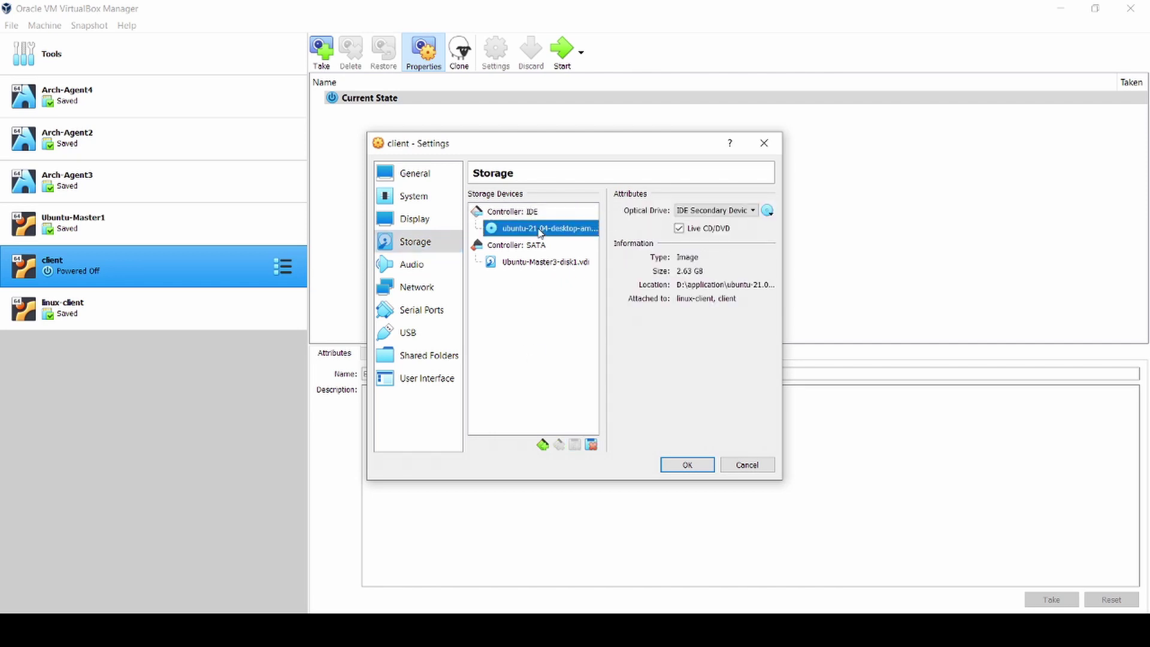
{"action": "left_click", "coordinate": [679, 230]}
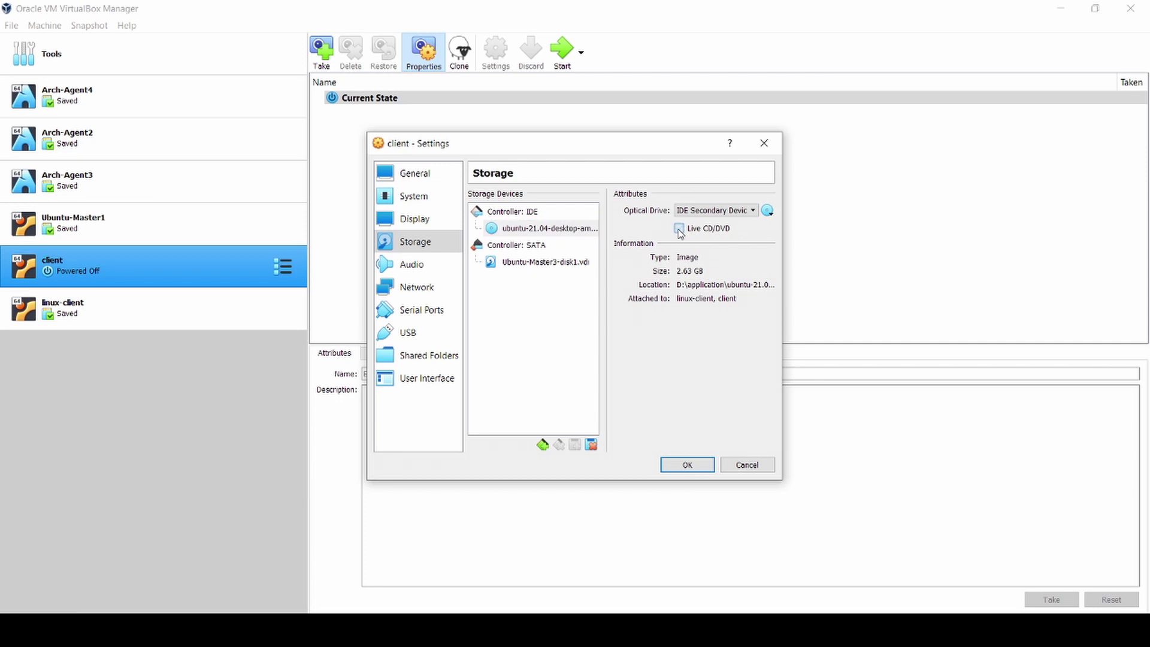
{"action": "left_click", "coordinate": [767, 210]}
Keep ubuntu-21.04-desktop-amd64.iso in the optical drive and save the client's settings.
{"action": "left_click", "coordinate": [847, 270]}
{"action": "left_click", "coordinate": [768, 211]}
{"action": "left_click", "coordinate": [791, 243]}
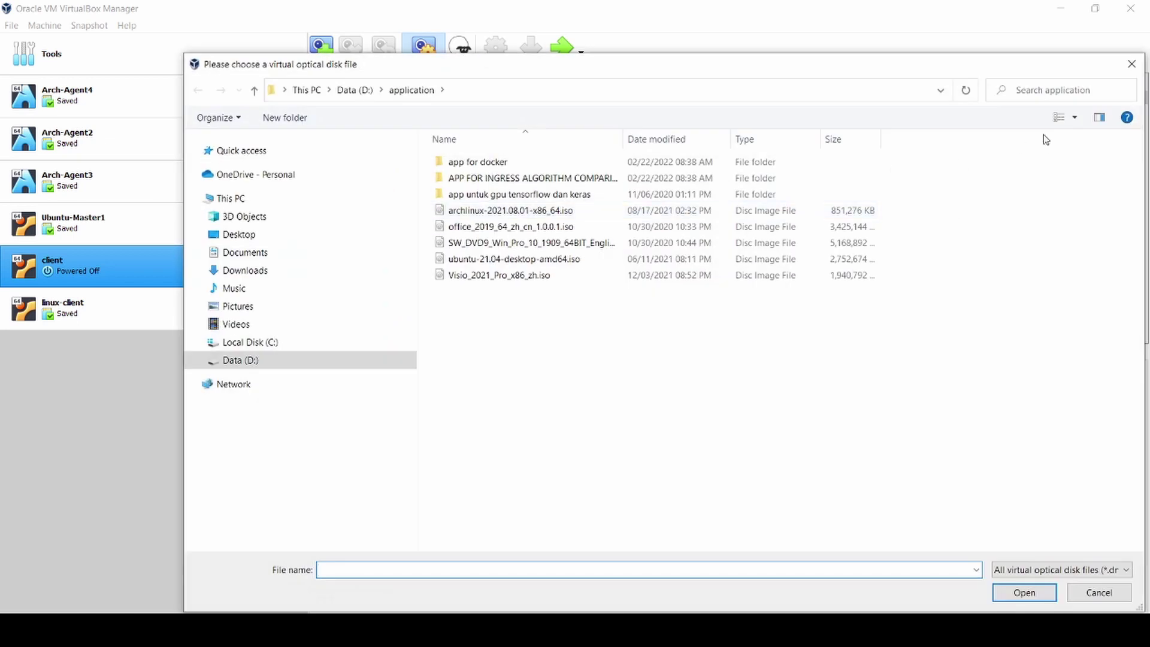
{"action": "left_click", "coordinate": [1125, 67]}
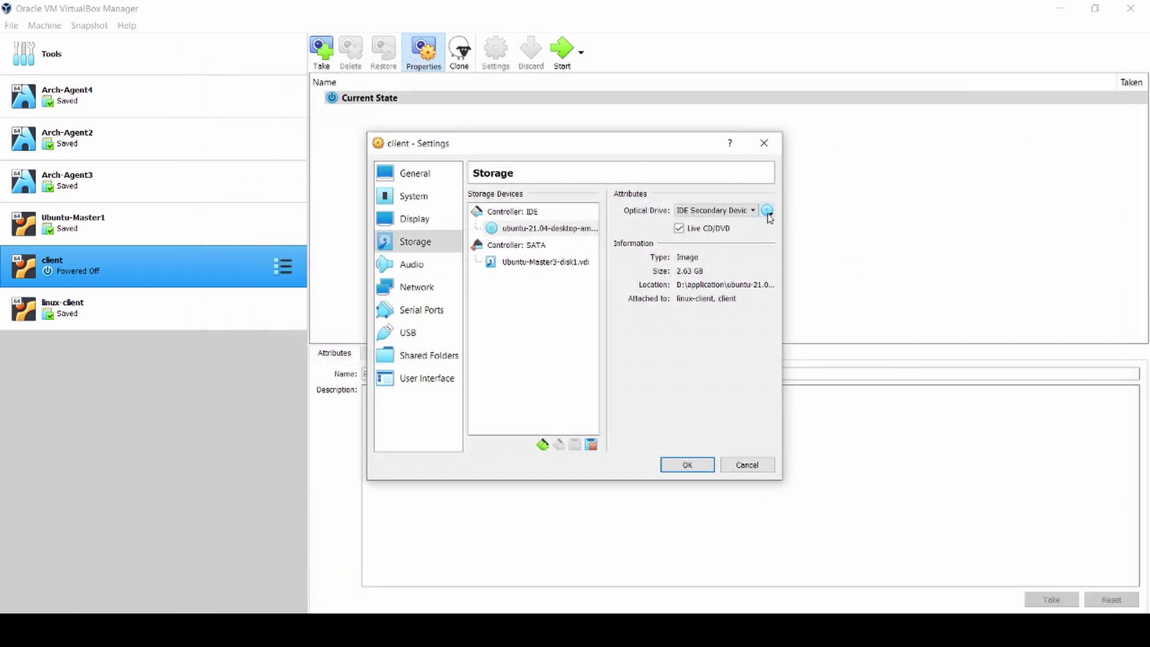
{"action": "left_click", "coordinate": [768, 210]}
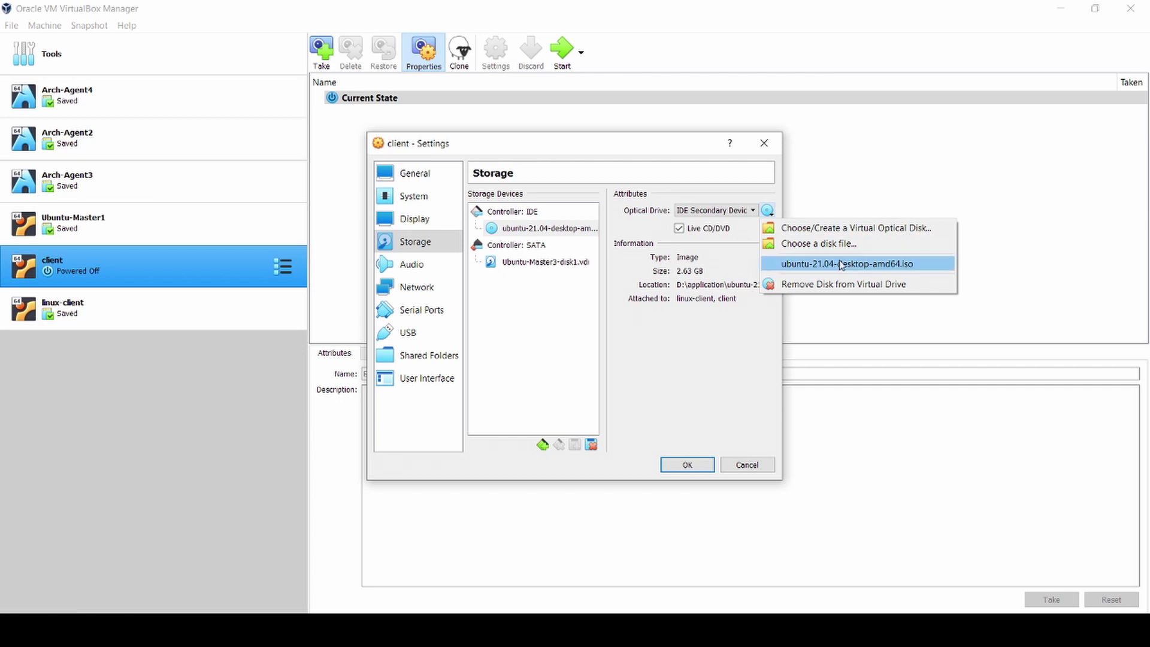
{"action": "left_click", "coordinate": [870, 267]}
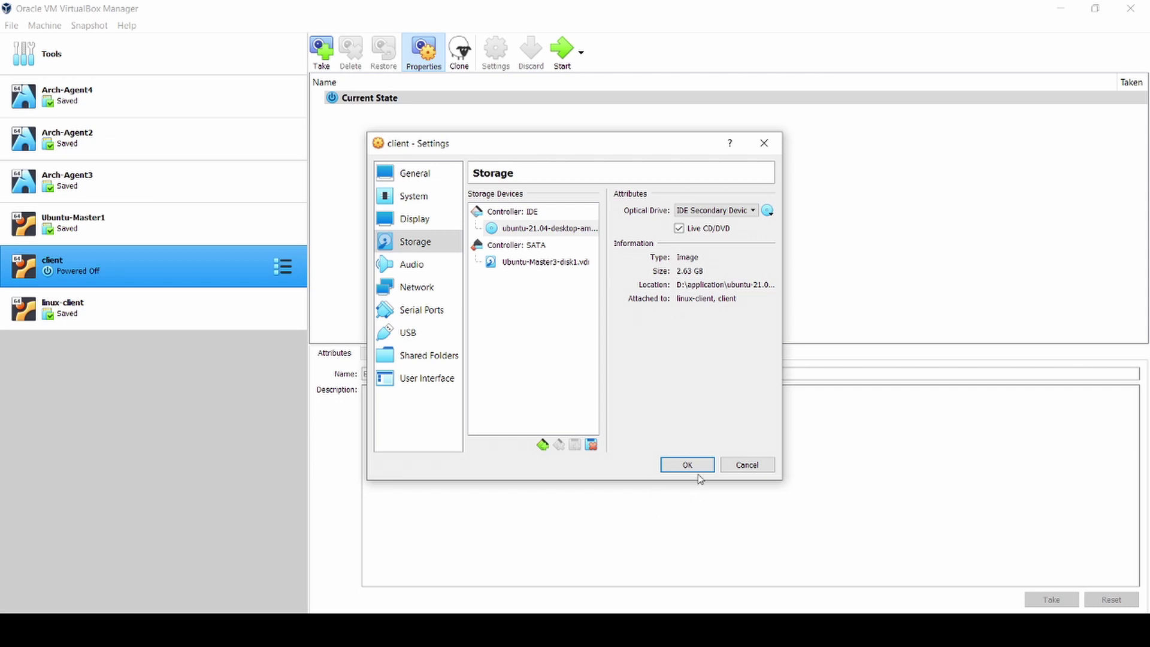
{"action": "left_click", "coordinate": [683, 465]}
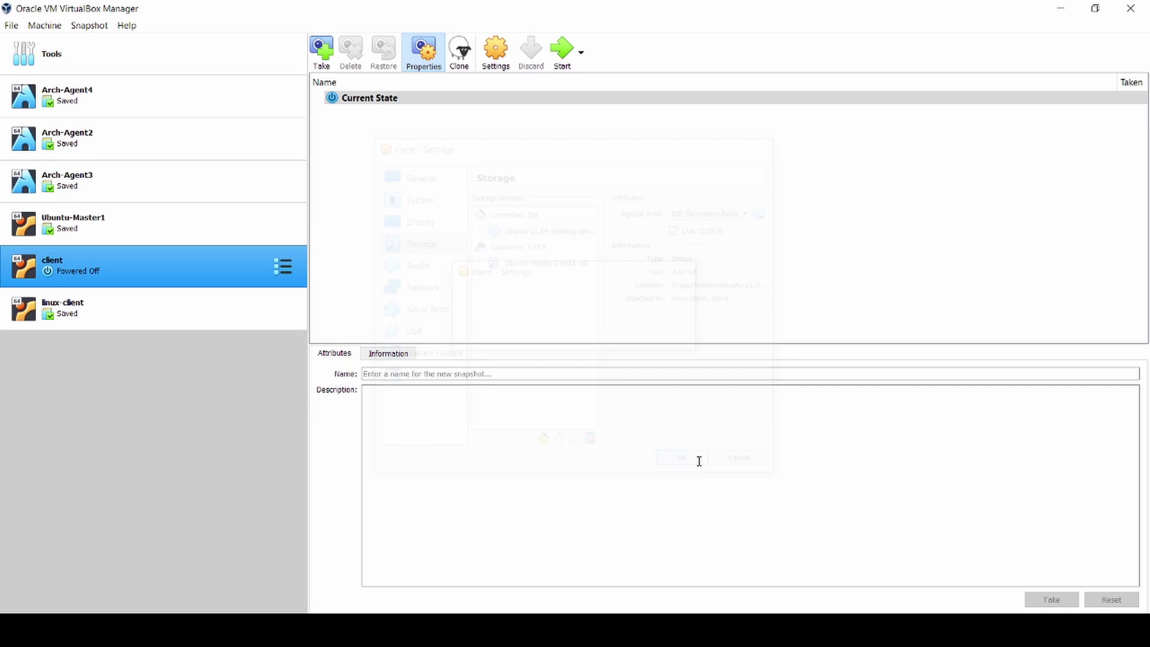
Boot the client VM from the ubuntu-21.04 ISO into the installer's Welcome screen.
{"action": "left_click", "coordinate": [561, 49]}
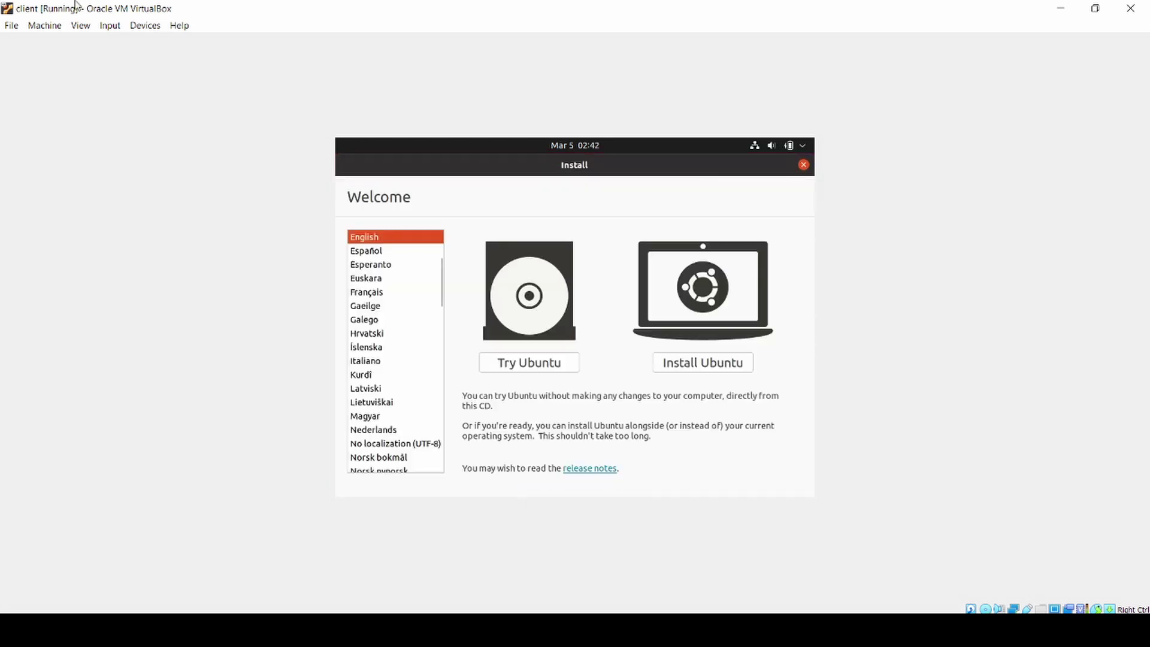
Start the live session with Try Ubuntu and attempt a 'gpl' search.
{"action": "mouse_move", "coordinate": [314, 629]}
{"action": "left_click", "coordinate": [556, 367]}
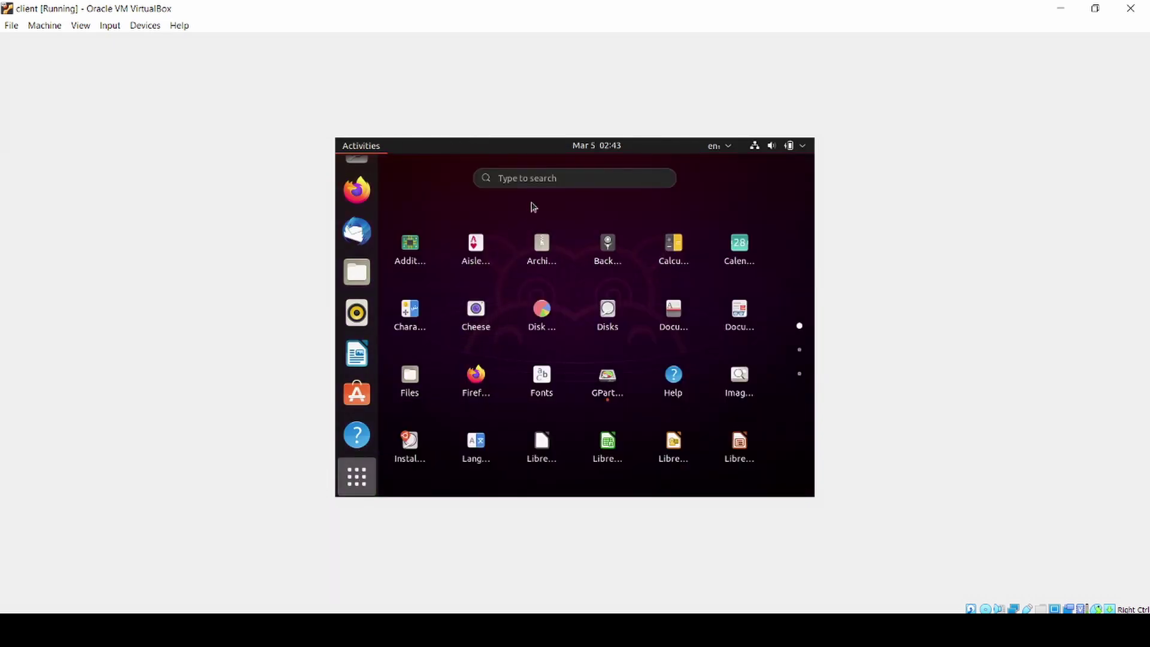
{"action": "type", "text": "gpl"}
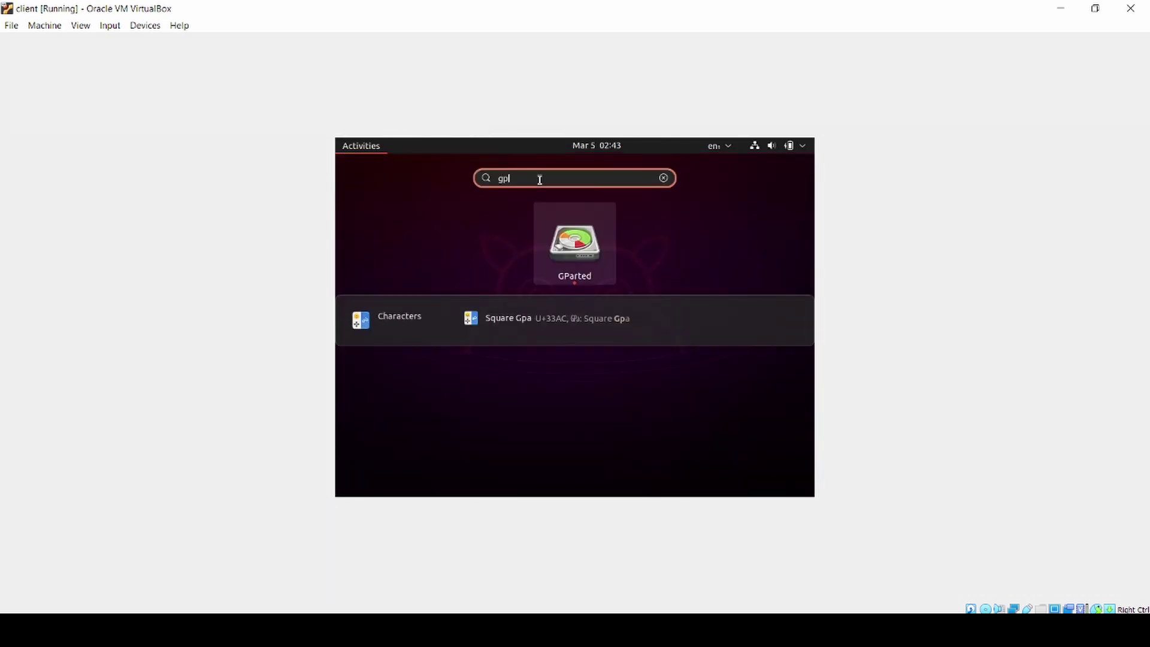
{"action": "key", "text": "Return"}
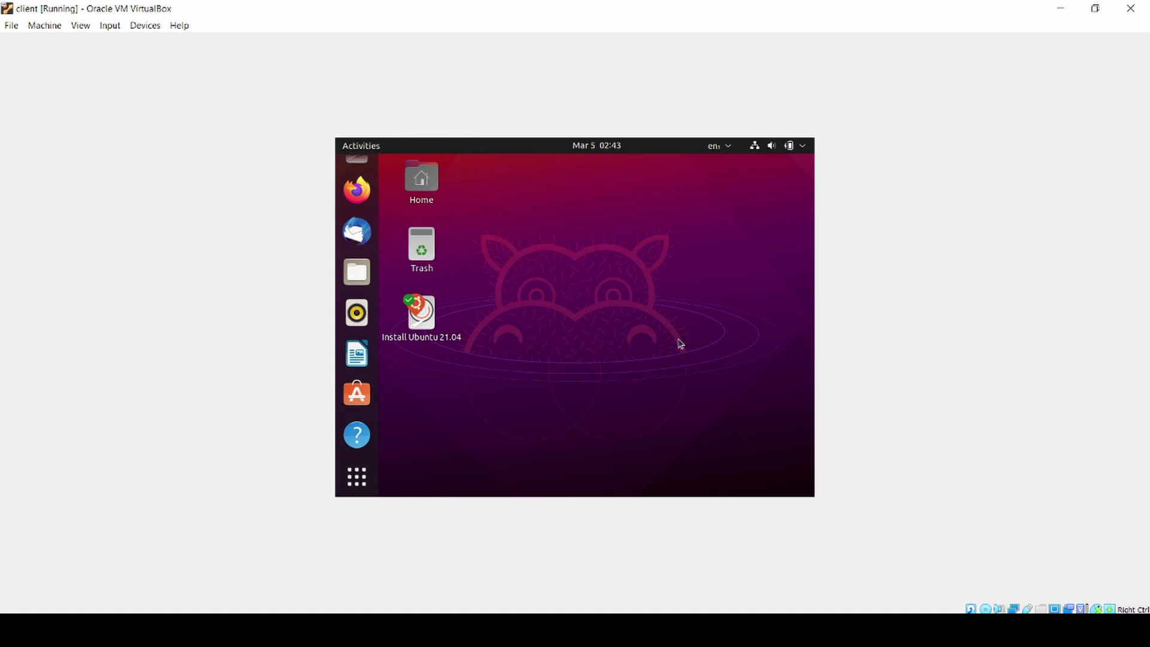
Search Show Applications for 'gpart' and launch GParted.
{"action": "left_click", "coordinate": [359, 477]}
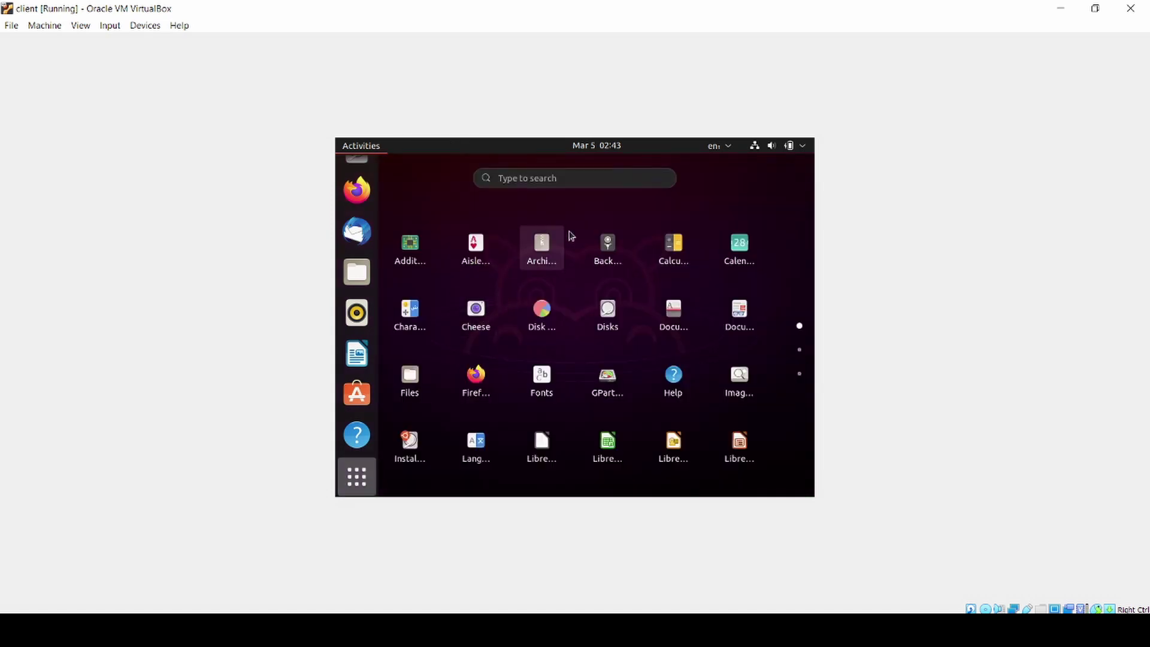
{"action": "left_click", "coordinate": [579, 177]}
{"action": "type", "text": "gpart"}
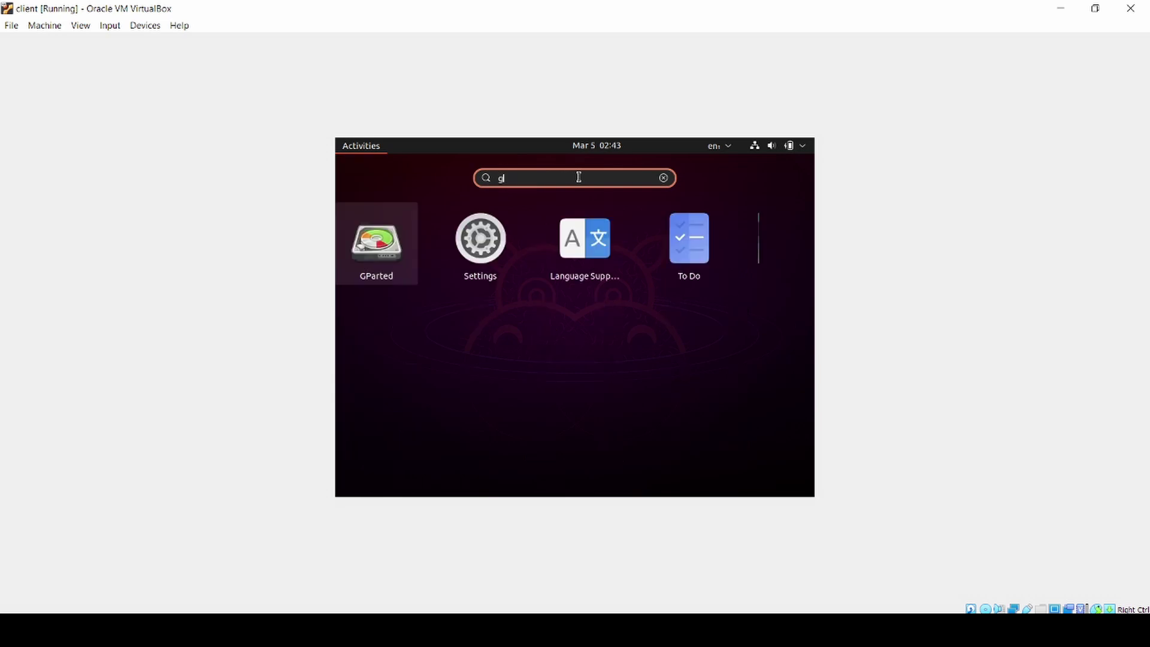
{"action": "left_click", "coordinate": [584, 244]}
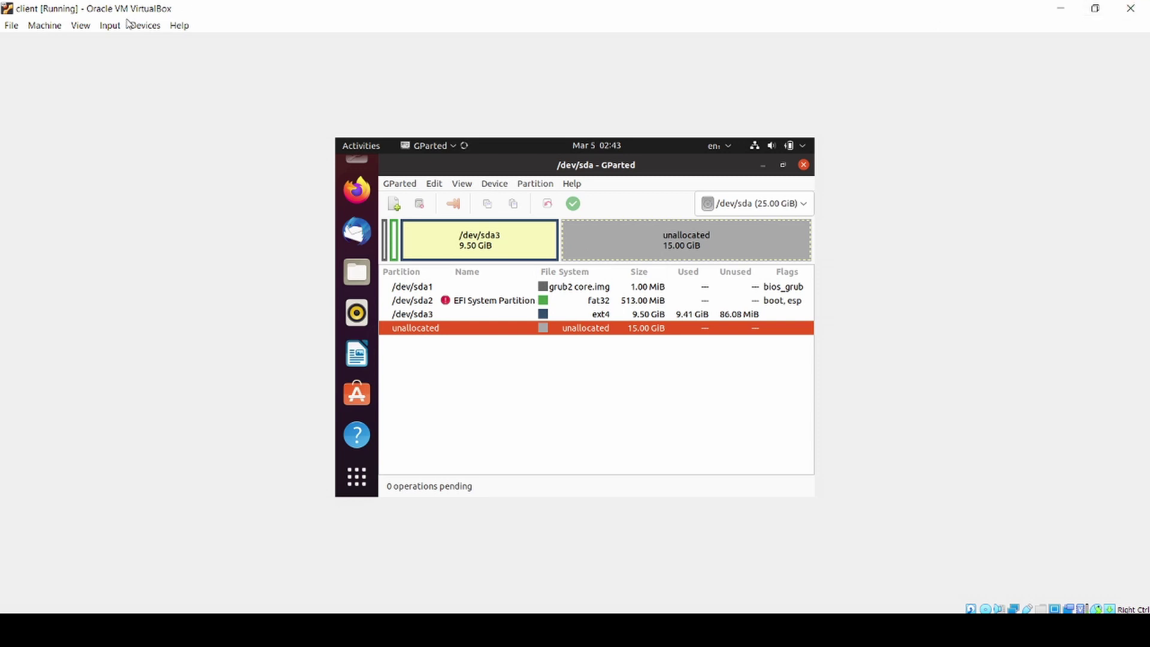
Switch the VM window to Scaled Mode and dismiss the Connection failed notification.
{"action": "left_click", "coordinate": [81, 25]}
{"action": "left_click", "coordinate": [115, 73]}
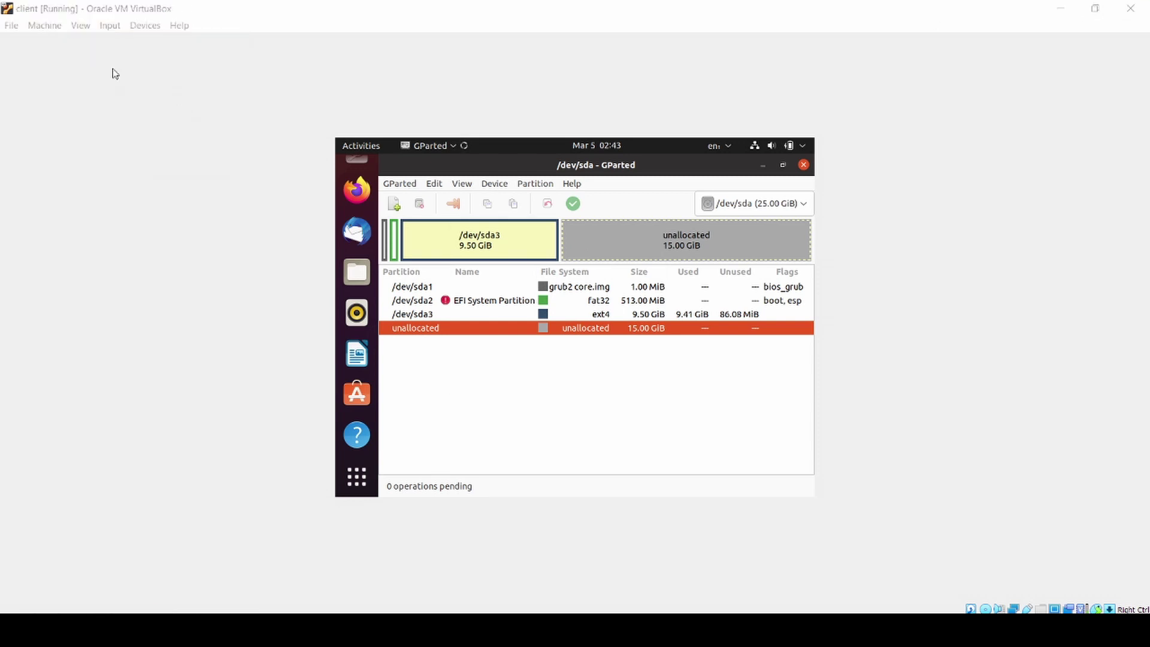
{"action": "left_click", "coordinate": [551, 379]}
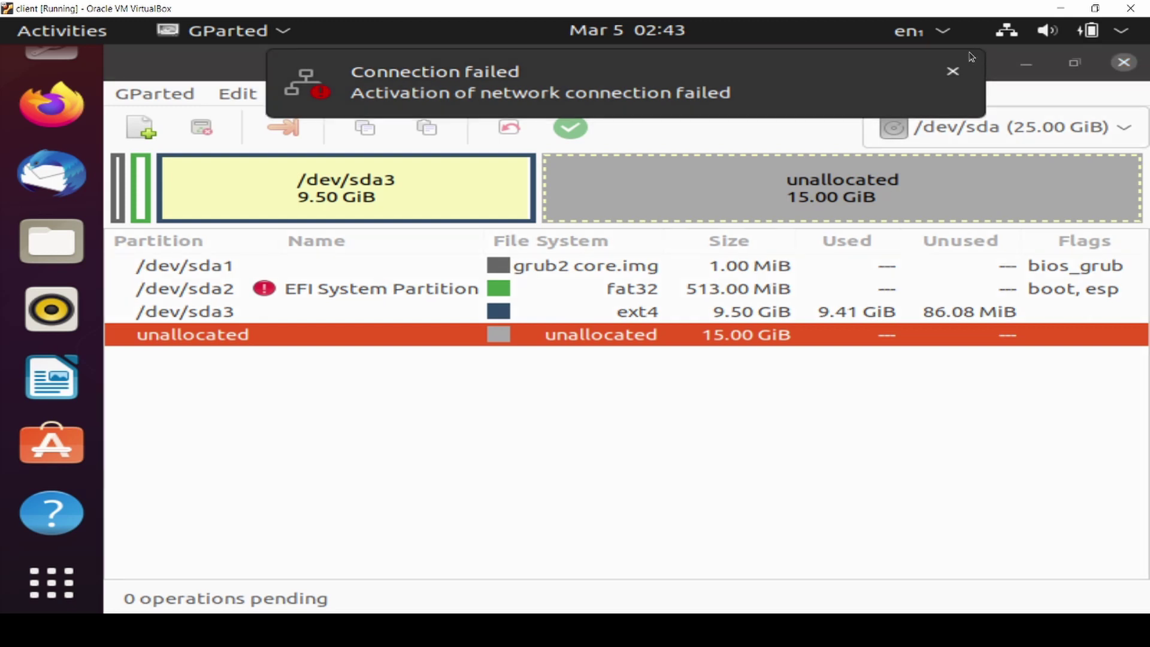
{"action": "left_click", "coordinate": [953, 72]}
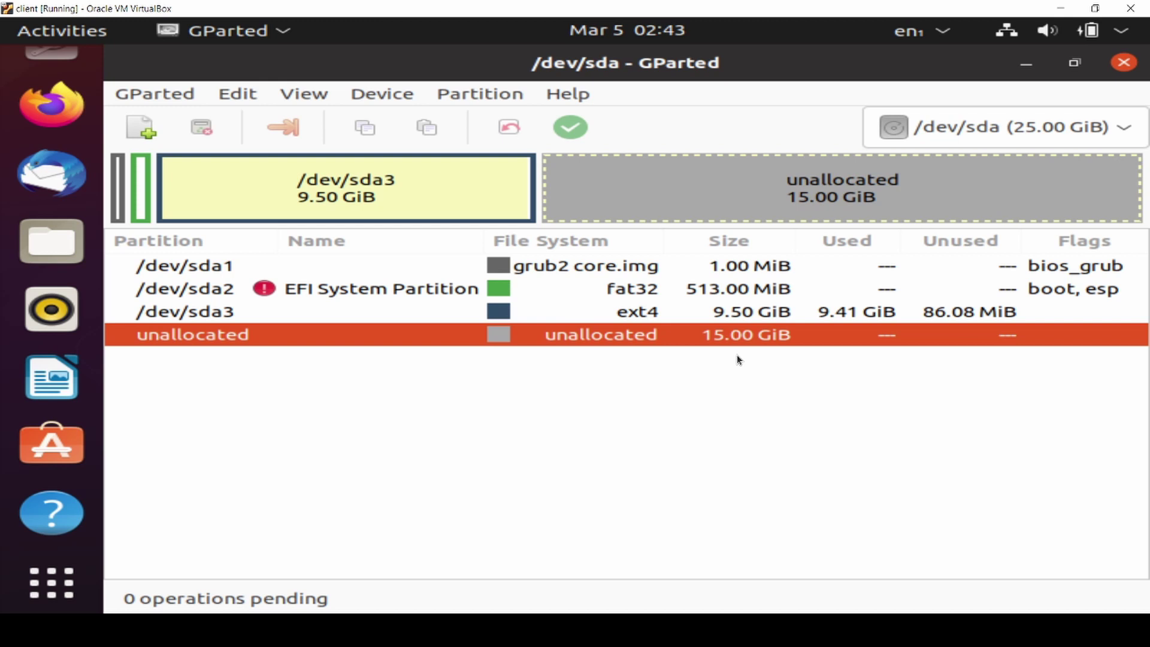
Select the 9.50 GiB /dev/sda3 and the 15.00 GiB unallocated space to inspect them.
{"action": "left_click", "coordinate": [424, 202]}
{"action": "left_click", "coordinate": [689, 197]}
{"action": "left_click", "coordinate": [461, 179]}
{"action": "left_click", "coordinate": [664, 197]}
Queue a resize of /dev/sda3 to 25085 MiB filling the free space, with 50 MiB preceding.
{"action": "left_click", "coordinate": [934, 128]}
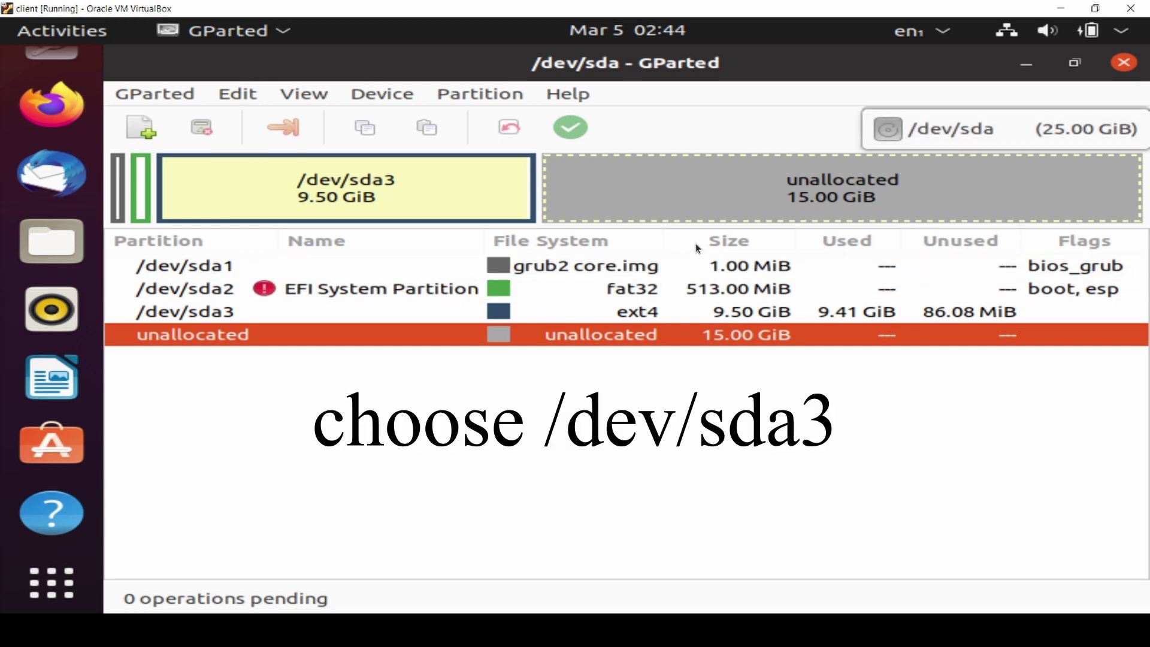
{"action": "left_click", "coordinate": [602, 336]}
{"action": "left_click", "coordinate": [499, 204]}
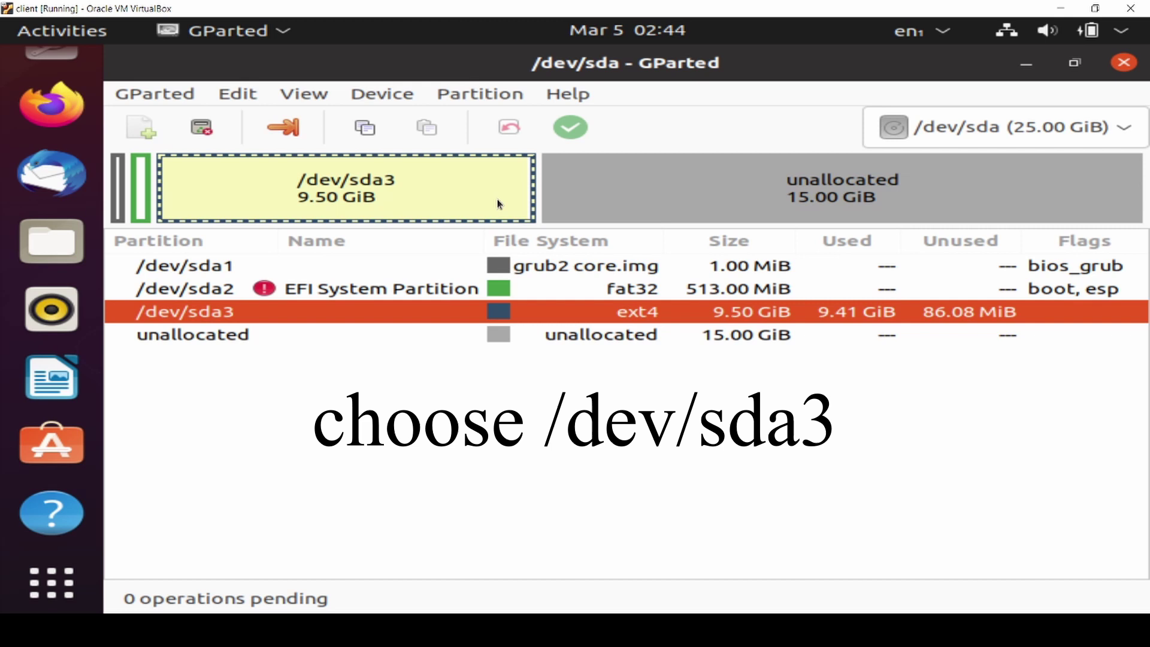
{"action": "right_click", "coordinate": [413, 311]}
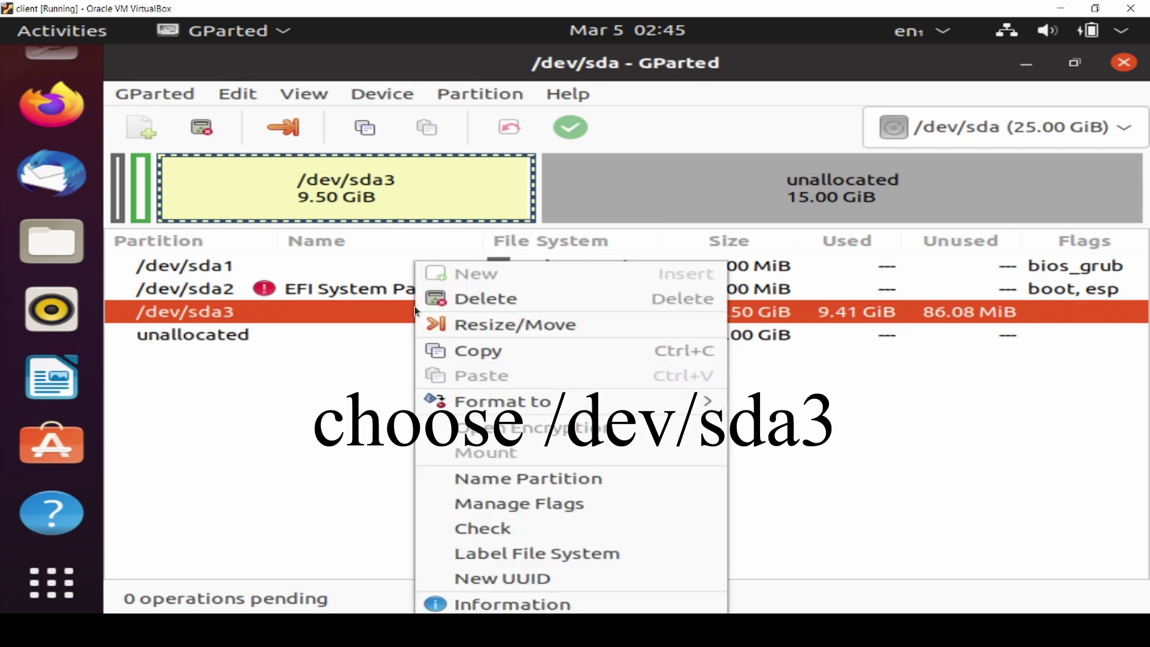
{"action": "left_click", "coordinate": [474, 325]}
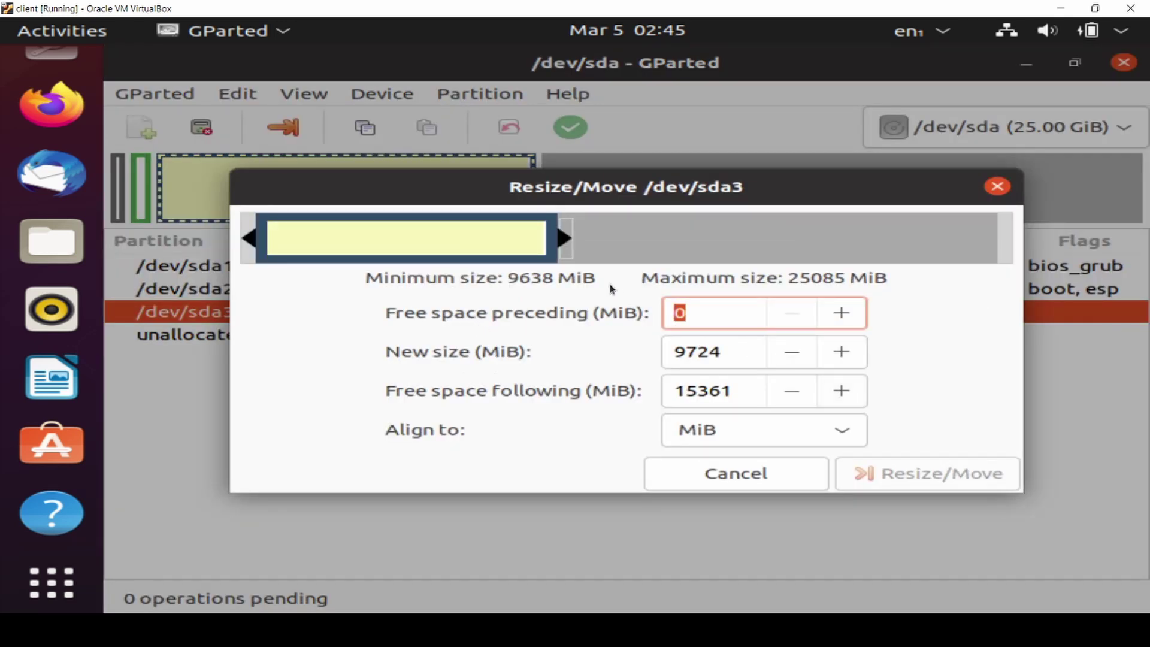
{"action": "left_click_drag", "start_coordinate": [546, 243], "coordinate": [1035, 304]}
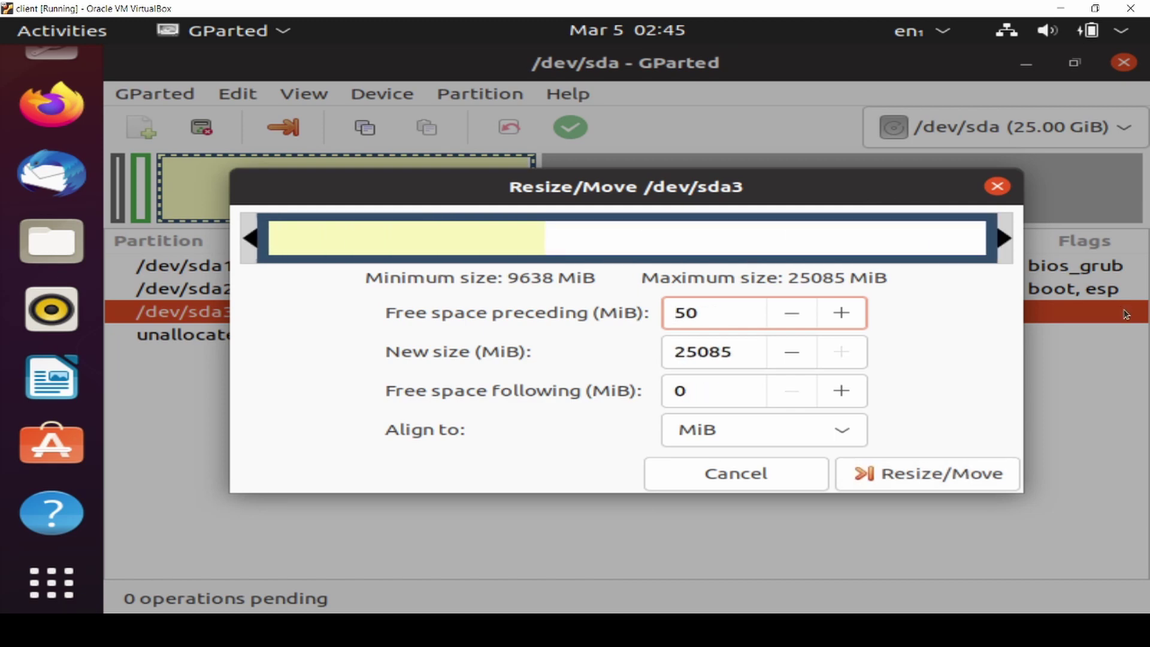
{"action": "left_click", "coordinate": [955, 473]}
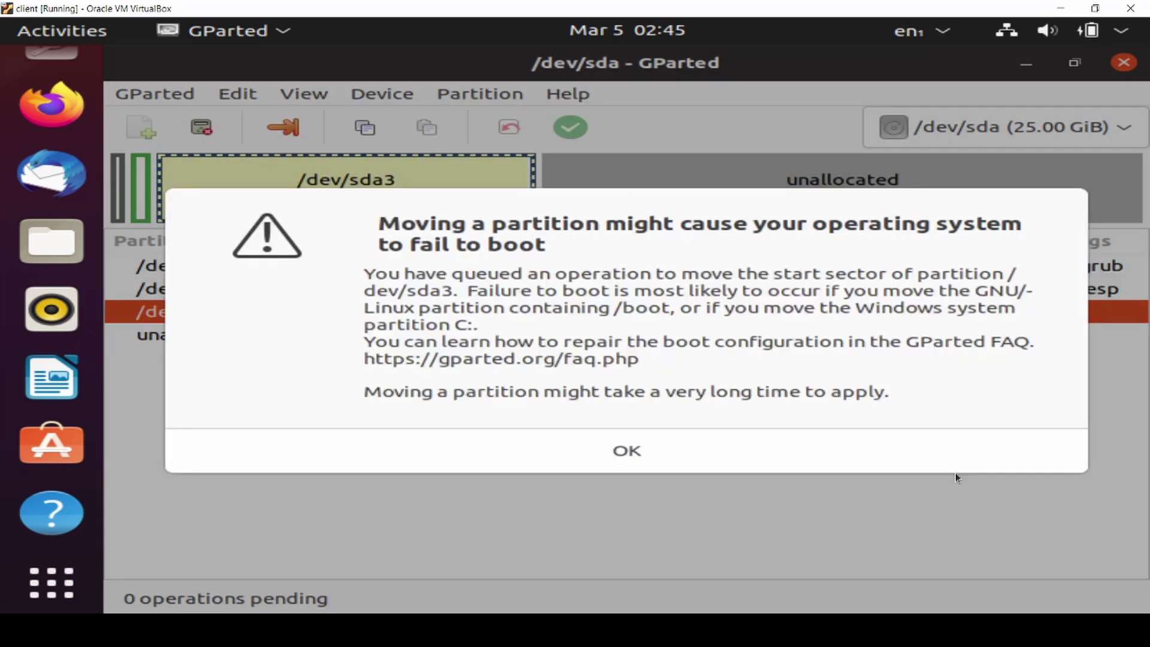
Acknowledge the boot warning and apply the pending /dev/sda3 resize to disk.
{"action": "left_click", "coordinate": [627, 451]}
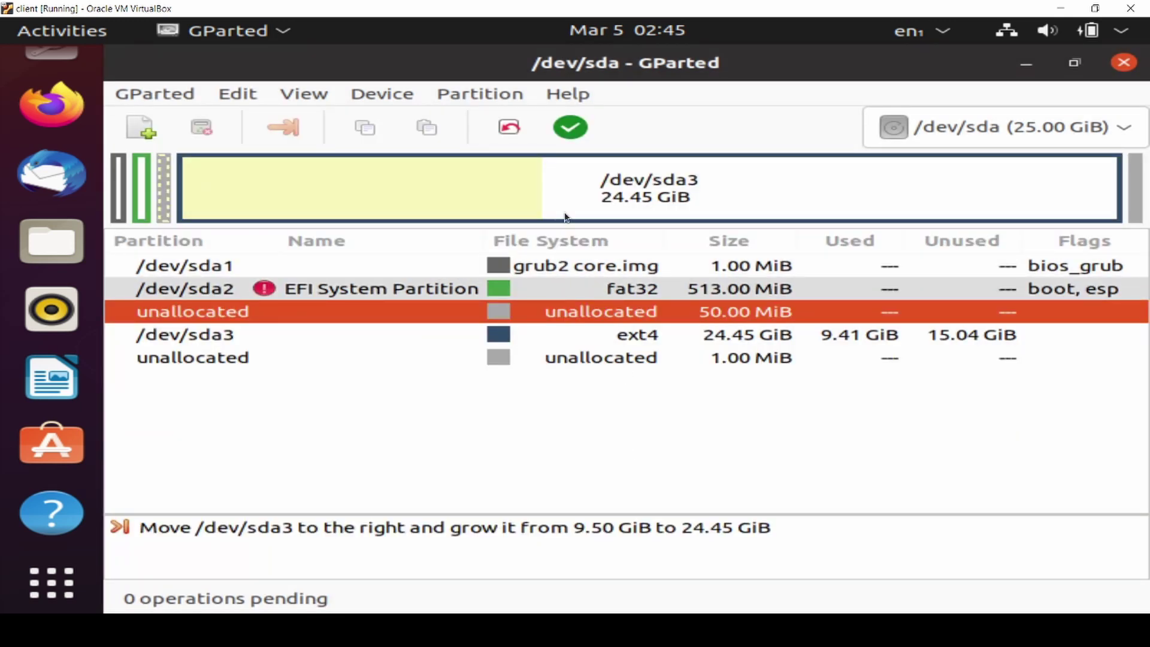
{"action": "left_click", "coordinate": [580, 126]}
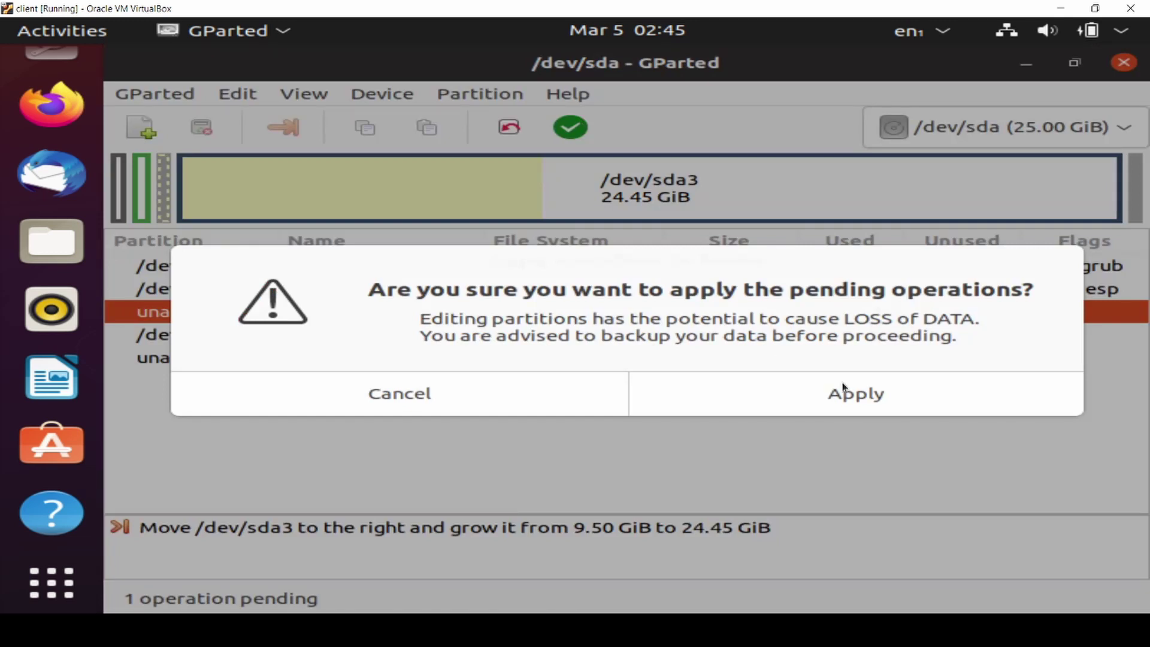
{"action": "left_click", "coordinate": [857, 408]}
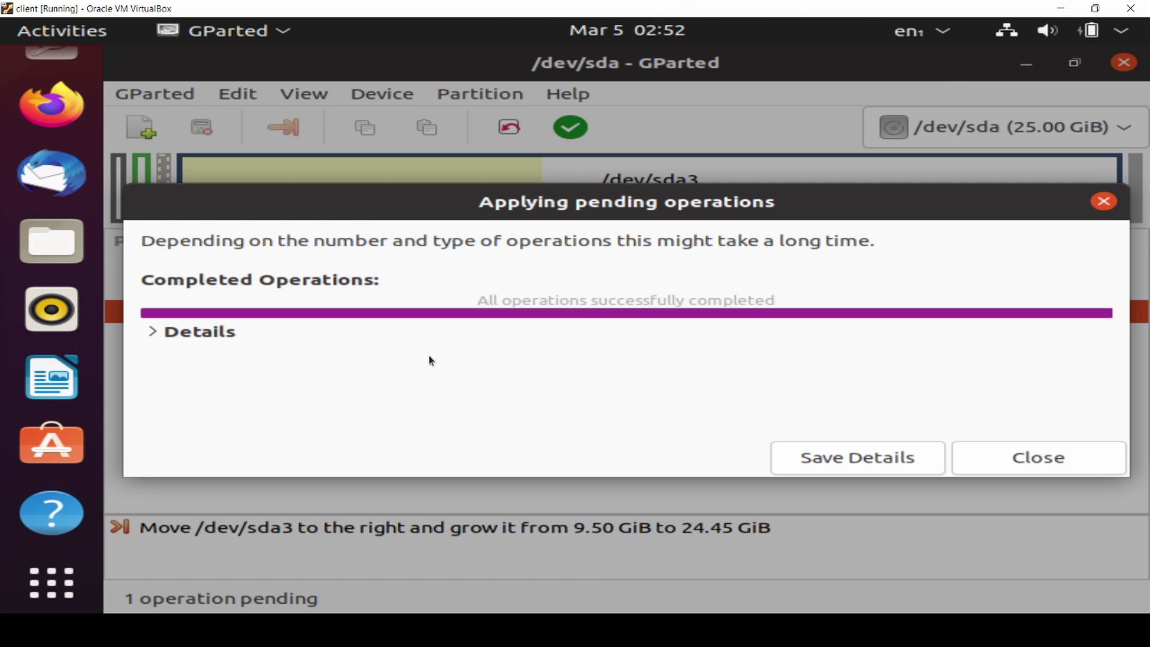
Cancel saving the details, review them, close the window and select the 24.45 GiB /dev/sda3.
{"action": "left_click", "coordinate": [865, 474]}
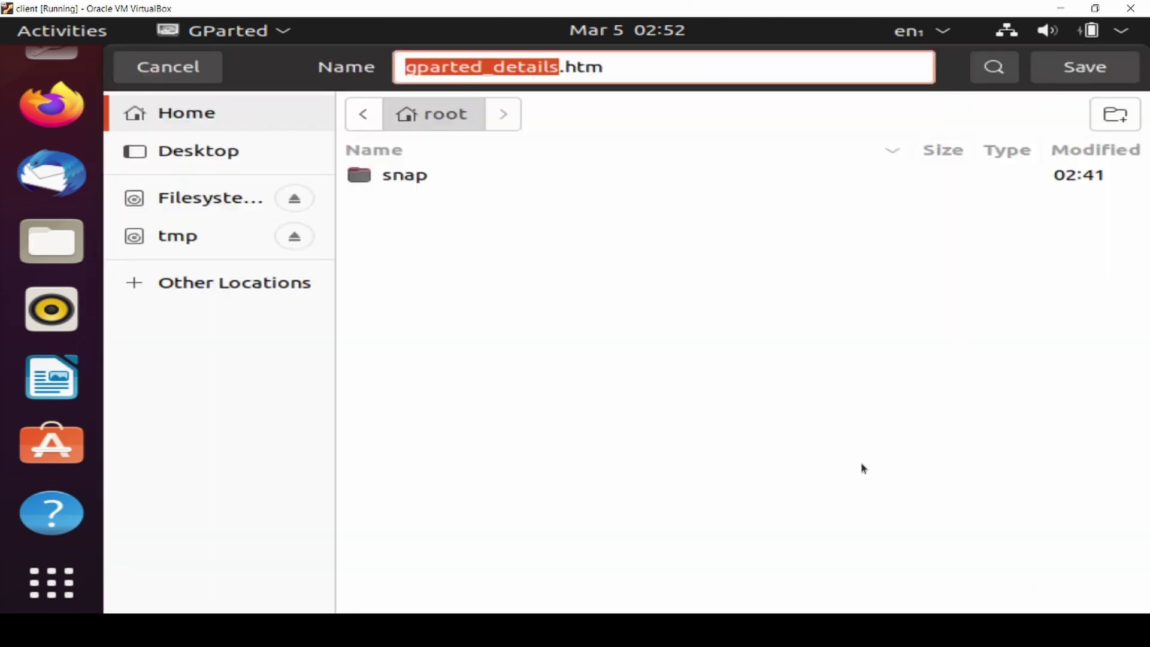
{"action": "left_click", "coordinate": [640, 59]}
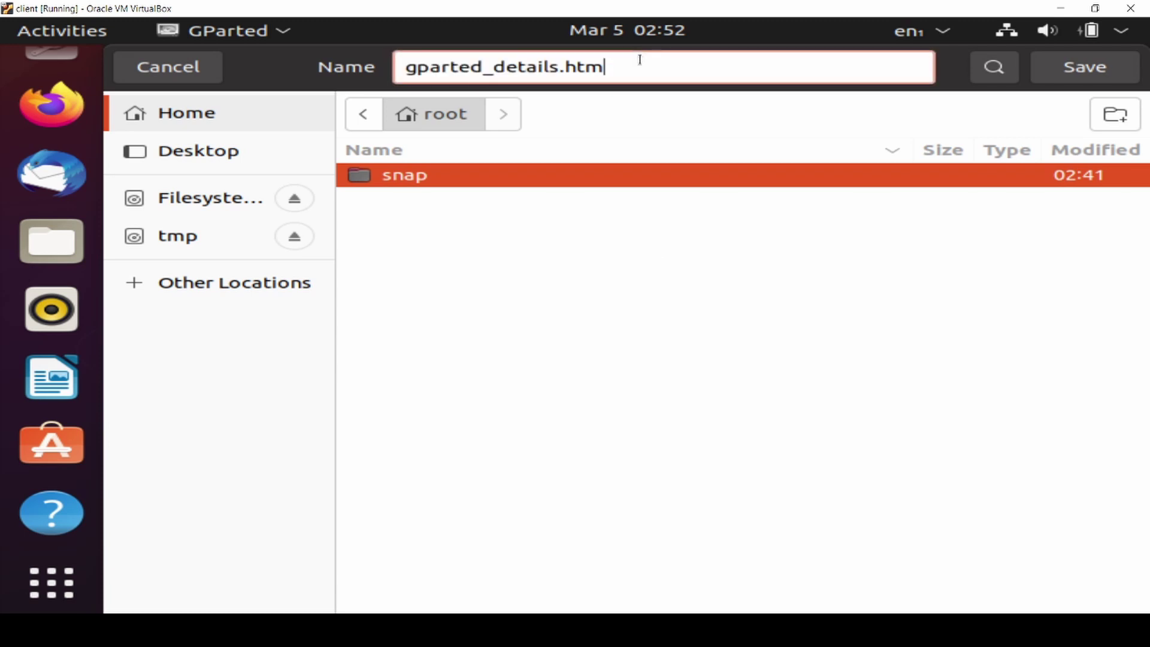
{"action": "left_click", "coordinate": [153, 72]}
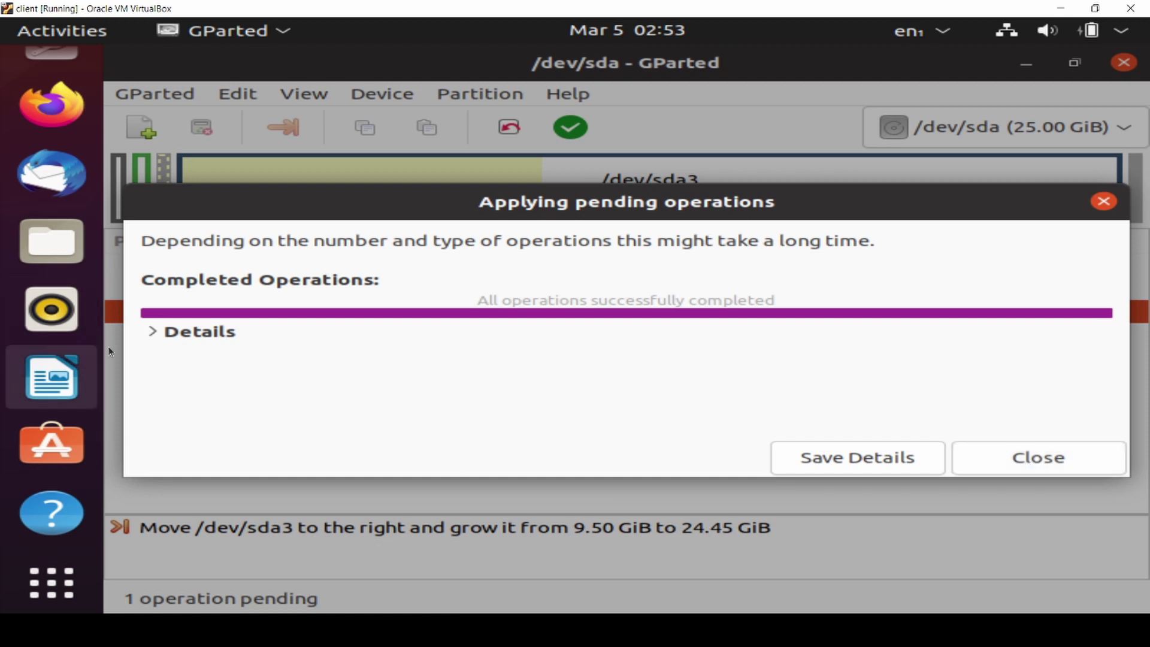
{"action": "left_click", "coordinate": [161, 332]}
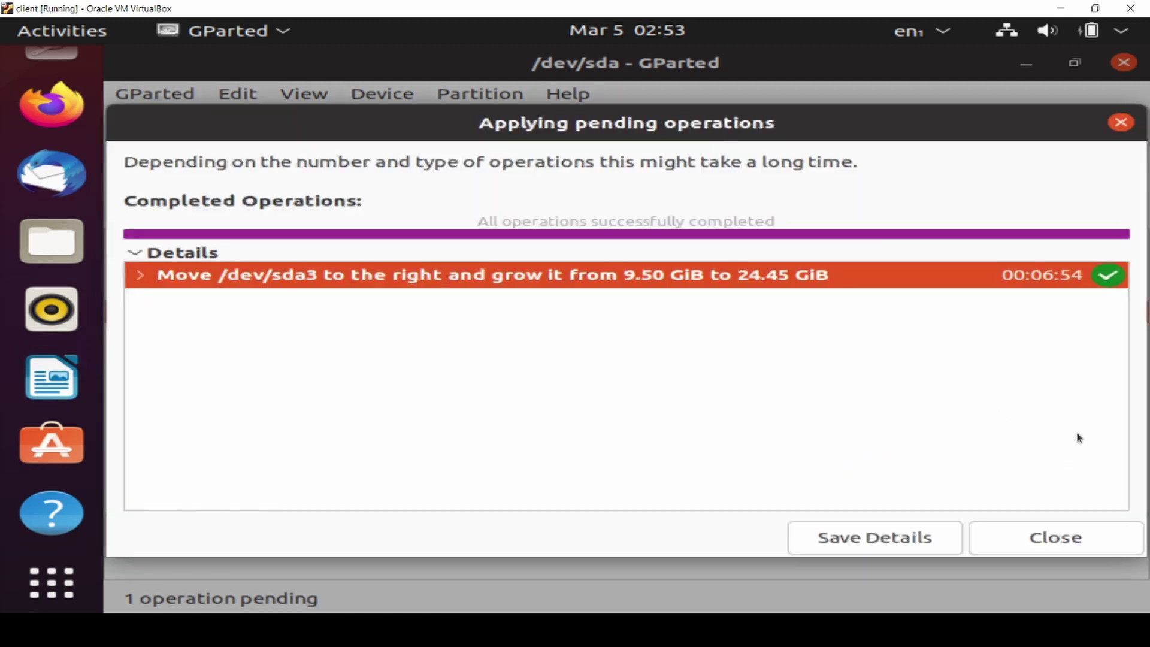
{"action": "left_click", "coordinate": [1099, 534]}
{"action": "left_click", "coordinate": [707, 199]}
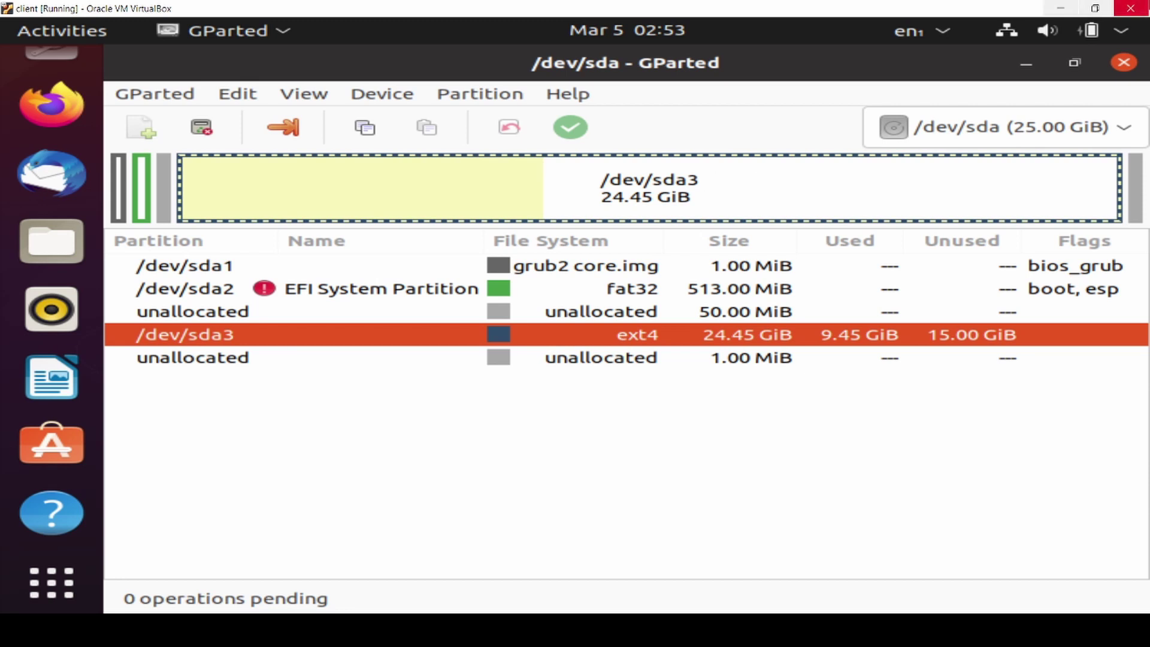
Close GParted and power off the client VM.
{"action": "left_click", "coordinate": [1124, 63]}
{"action": "left_click", "coordinate": [1130, 8]}
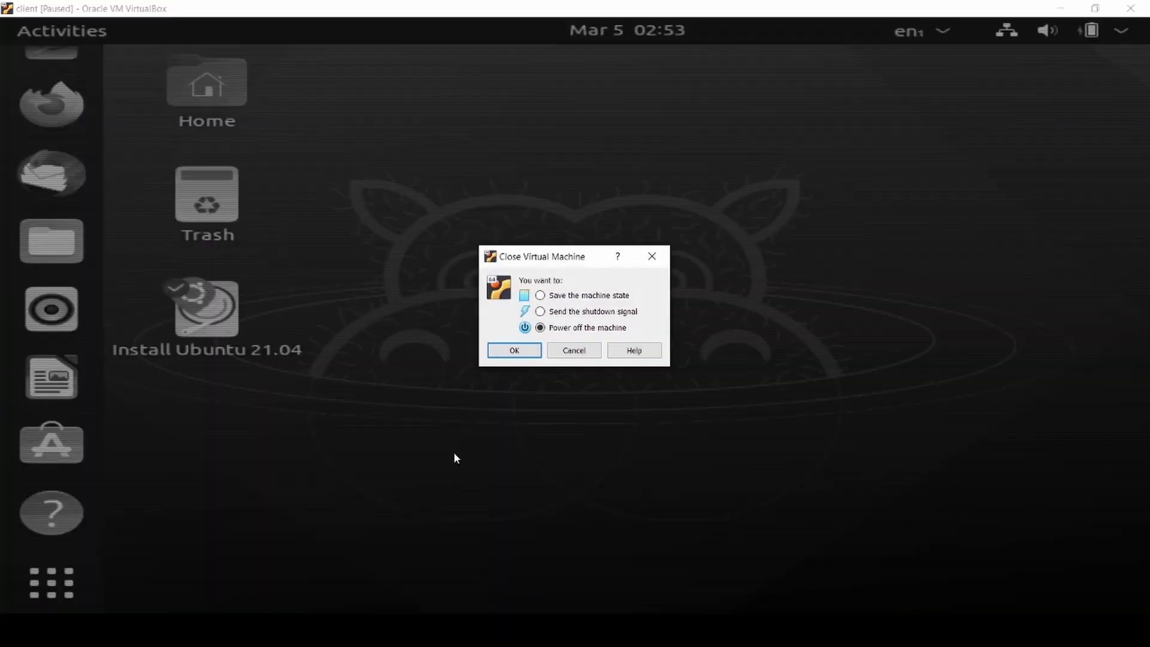
{"action": "left_click", "coordinate": [514, 355]}
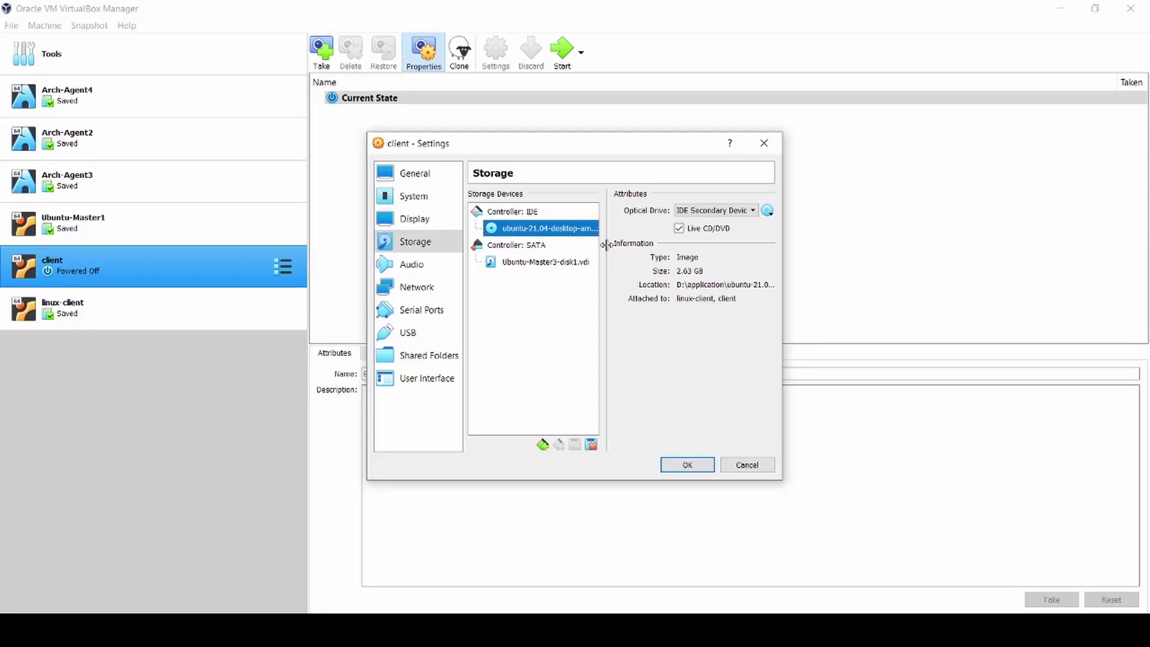
{"action": "left_click", "coordinate": [747, 464]}
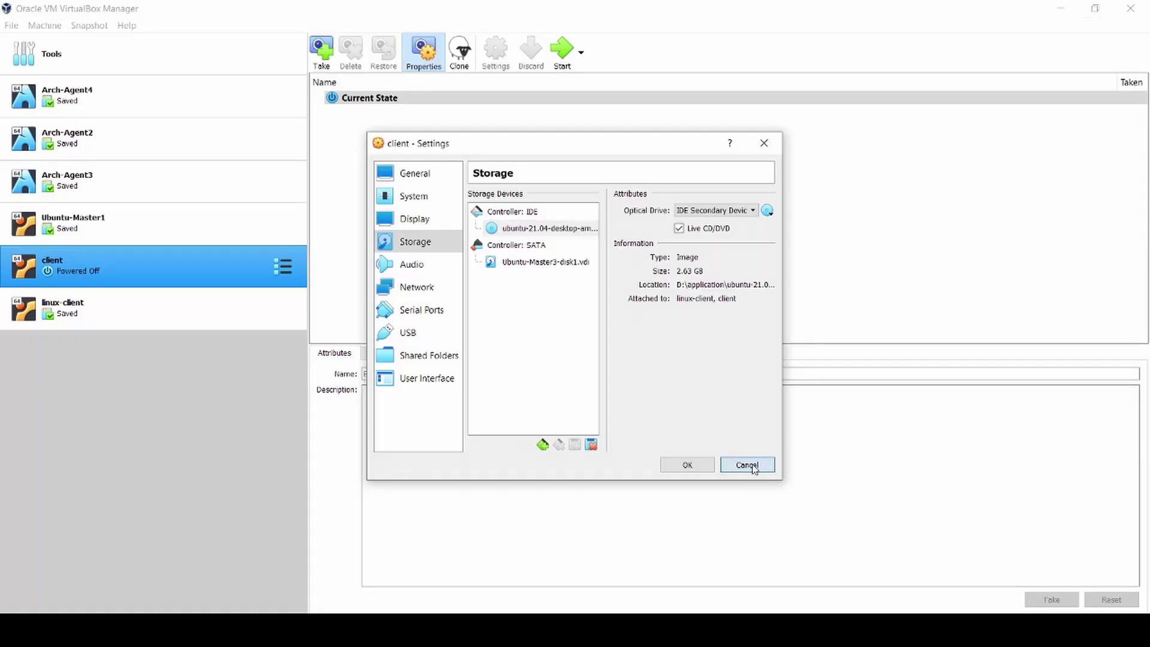
In client's Storage settings, disable Live CD/DVD, remove the ubuntu-21.04 ISO and save.
{"action": "right_click", "coordinate": [182, 261]}
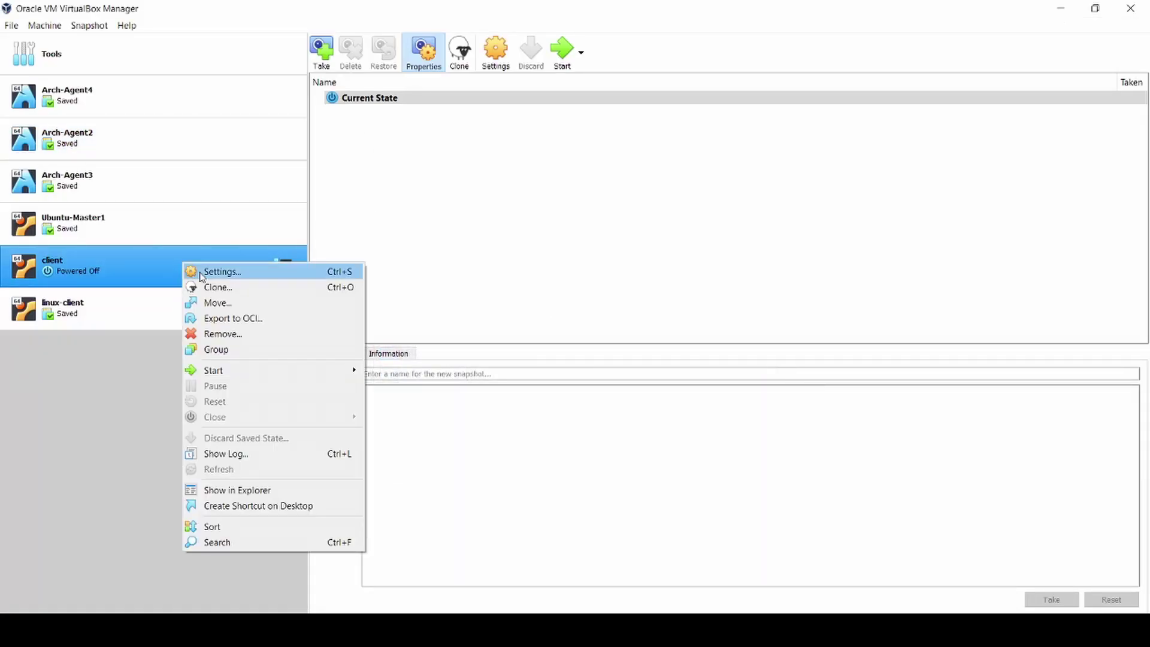
{"action": "left_click", "coordinate": [200, 273]}
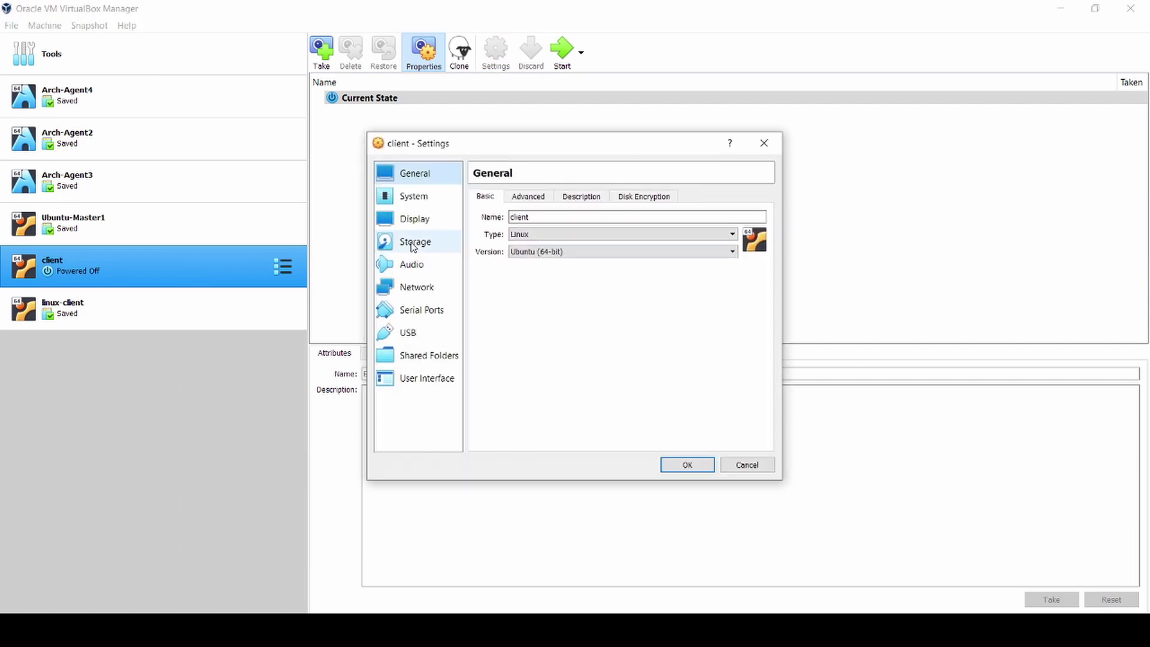
{"action": "left_click", "coordinate": [416, 242]}
{"action": "left_click", "coordinate": [532, 230]}
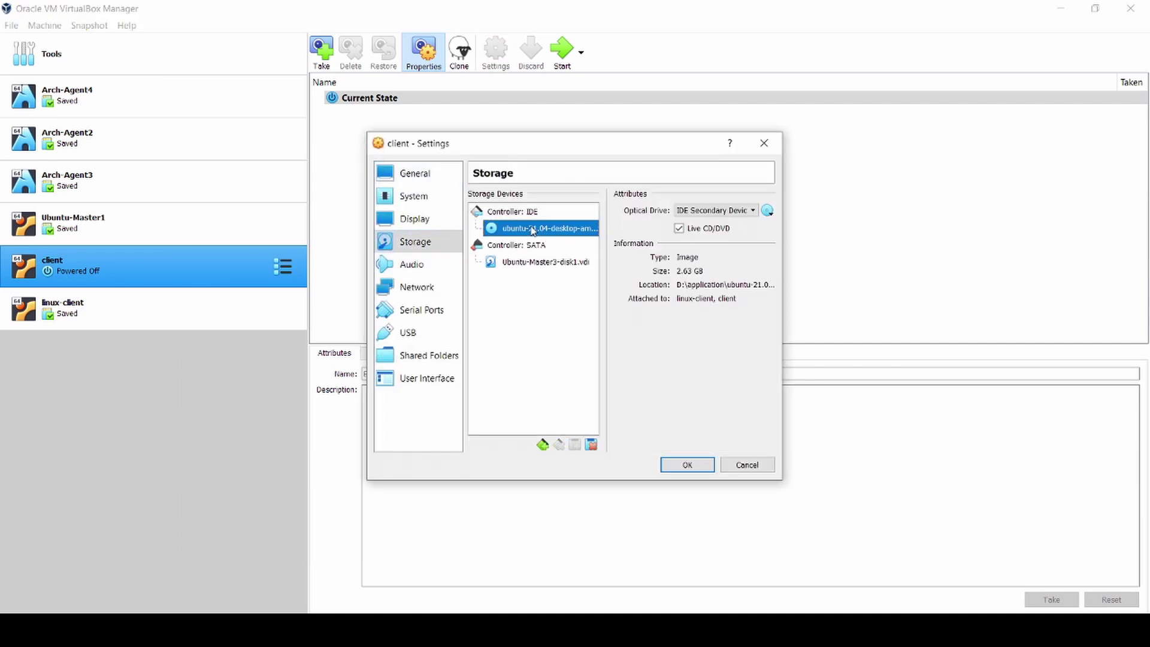
{"action": "left_click", "coordinate": [680, 230]}
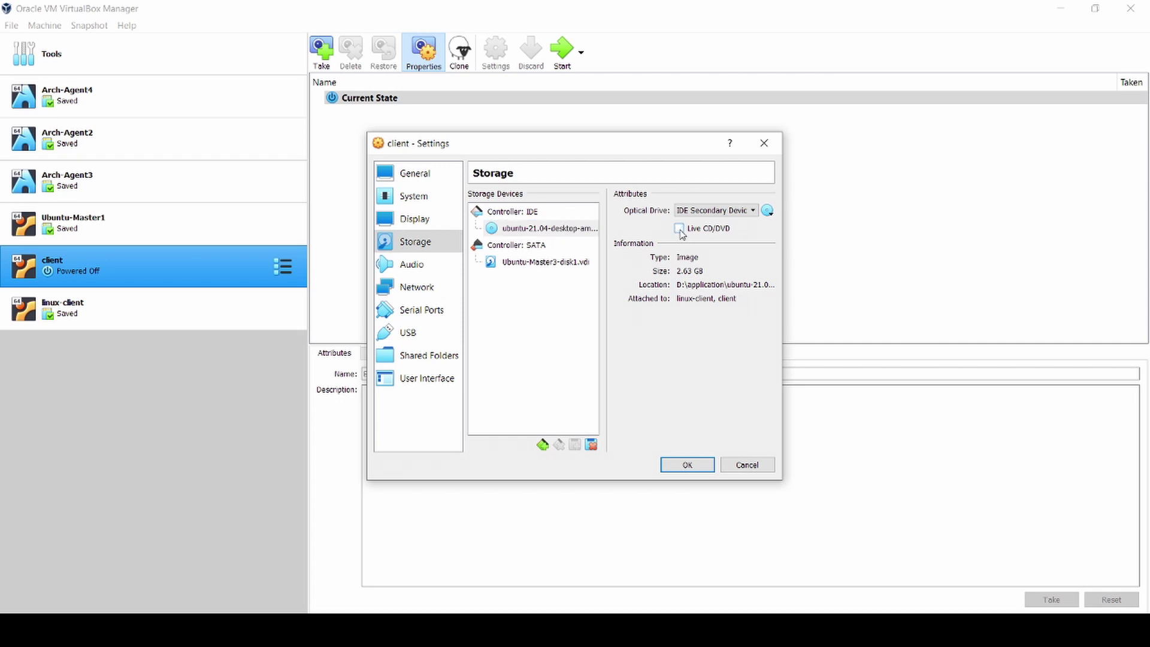
{"action": "left_click", "coordinate": [769, 212]}
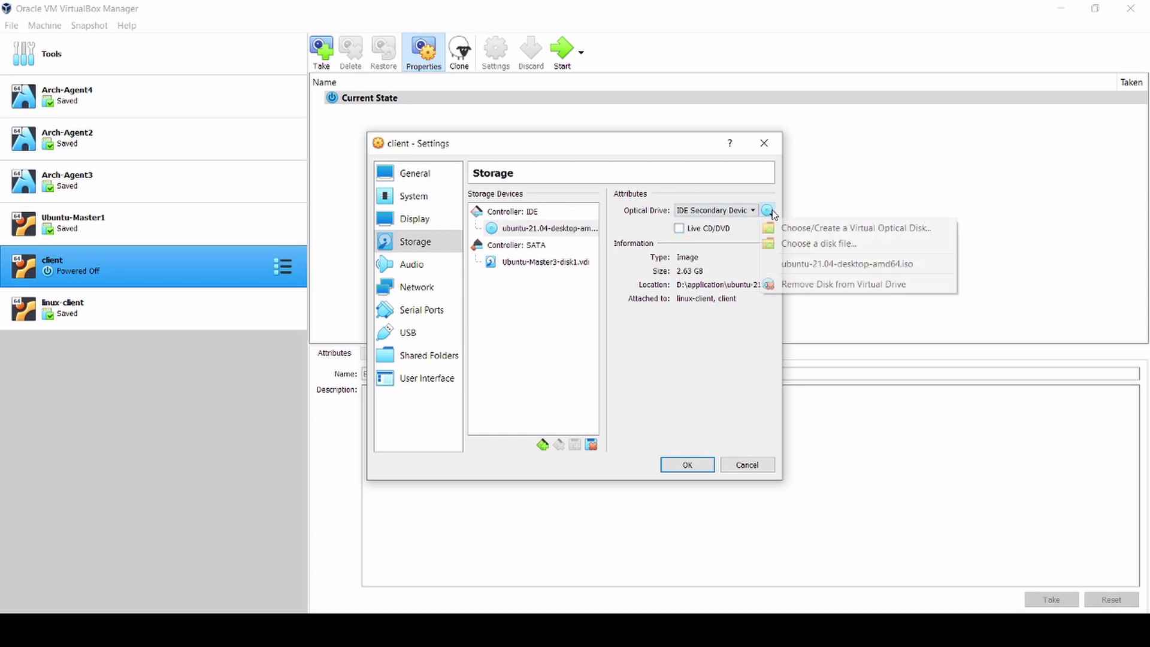
{"action": "left_click", "coordinate": [861, 284]}
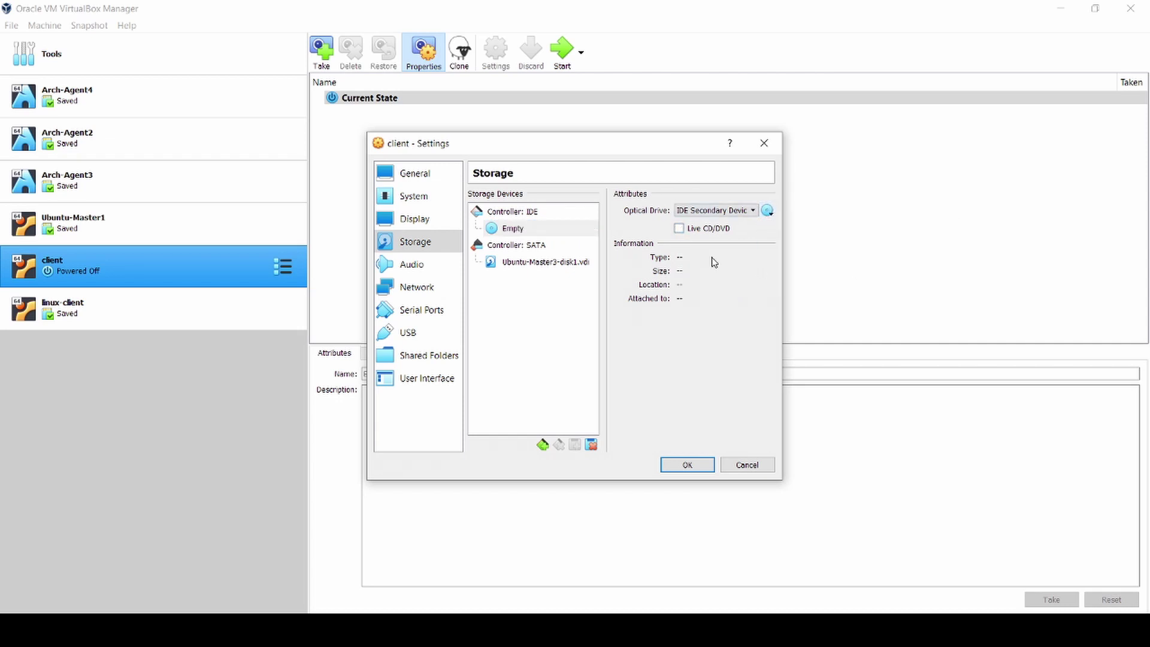
{"action": "left_click", "coordinate": [688, 466]}
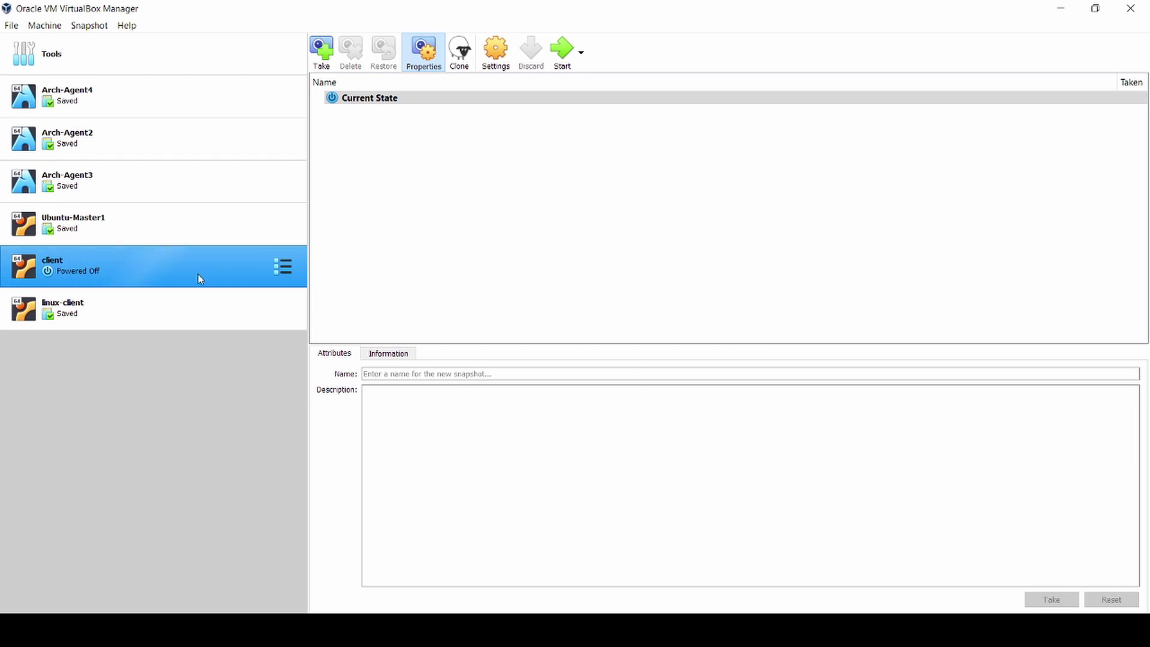
Start the client VM in scaled mode and boot into the installed Ubuntu desktop.
{"action": "left_click", "coordinate": [557, 50]}
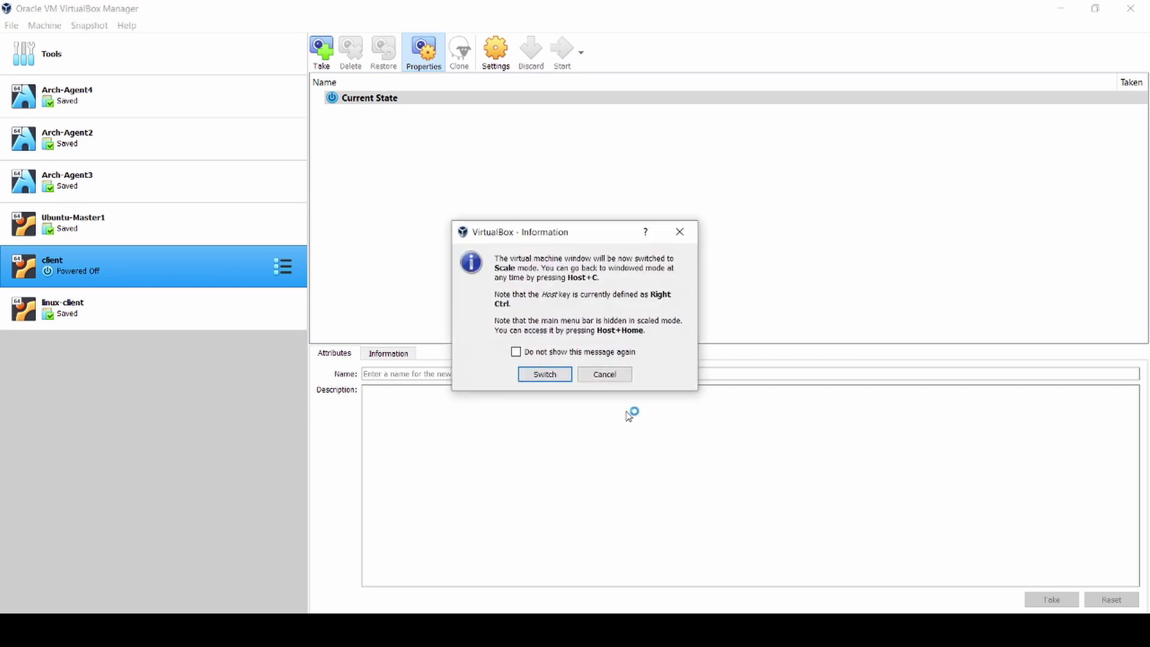
{"action": "left_click", "coordinate": [544, 375]}
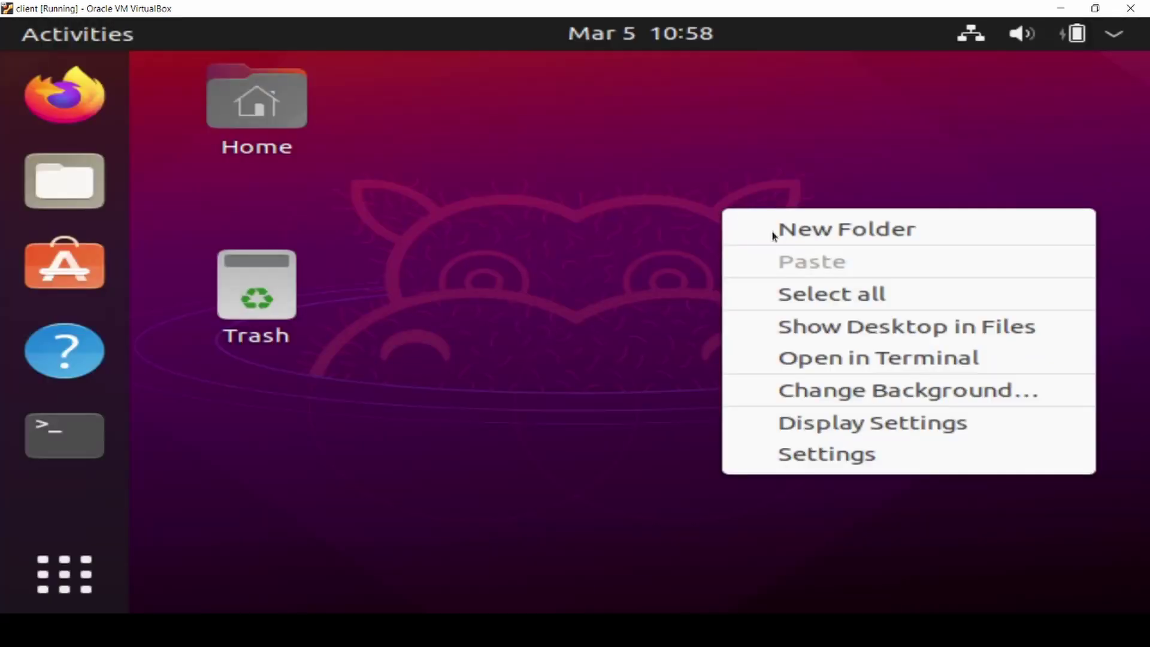
Set the Ubuntu guest resolution to 1856 × 1392 in Display Settings and keep it.
{"action": "left_click", "coordinate": [879, 422]}
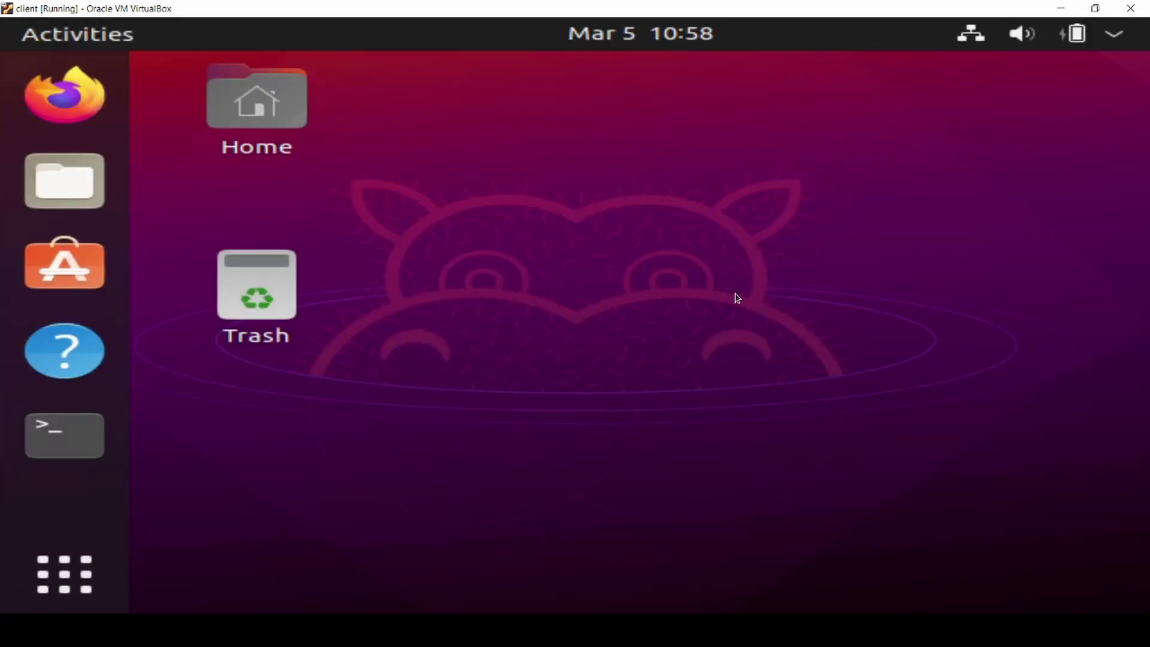
{"action": "right_click", "coordinate": [700, 281]}
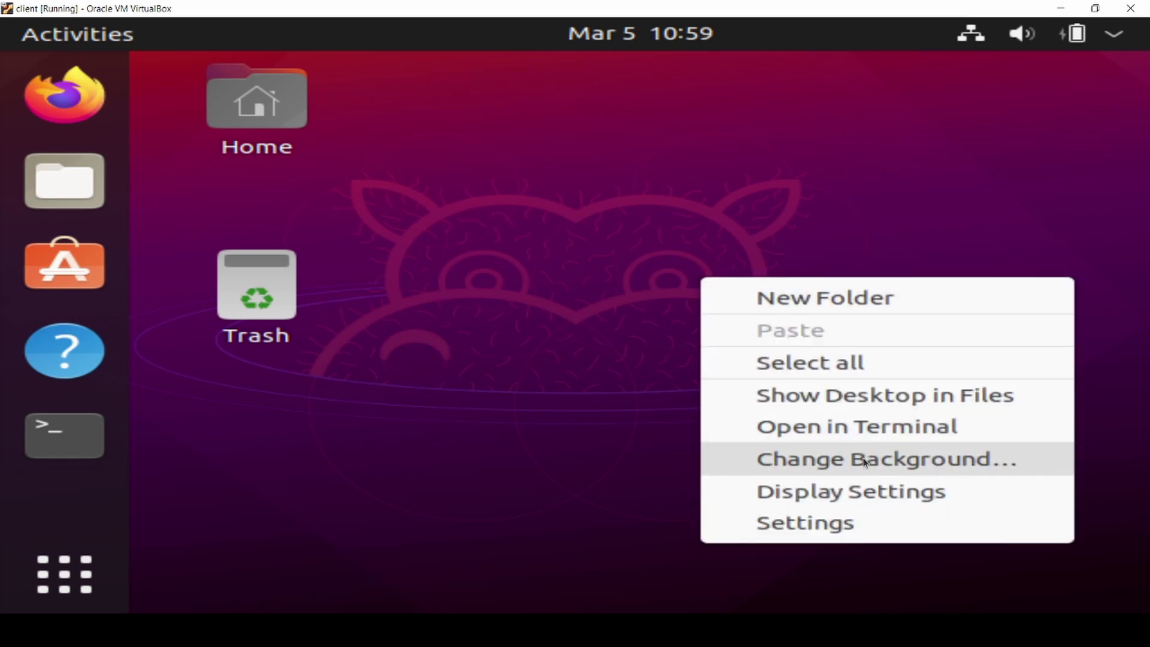
{"action": "left_click", "coordinate": [869, 497]}
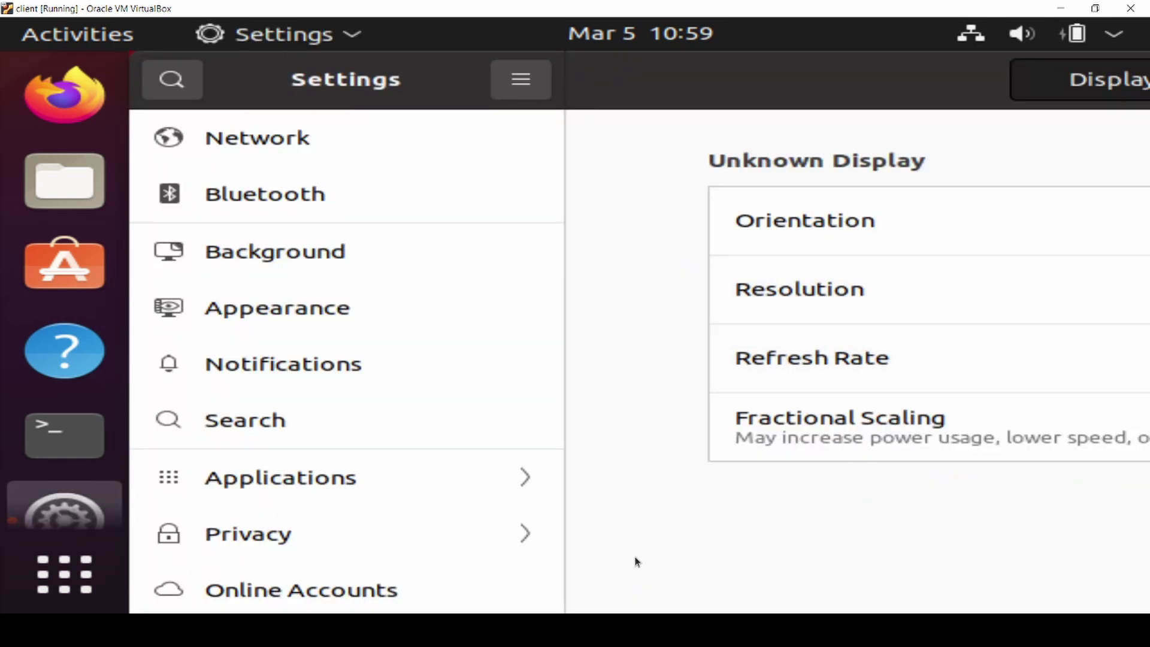
{"action": "left_click_drag", "start_coordinate": [931, 106], "coordinate": [396, 60]}
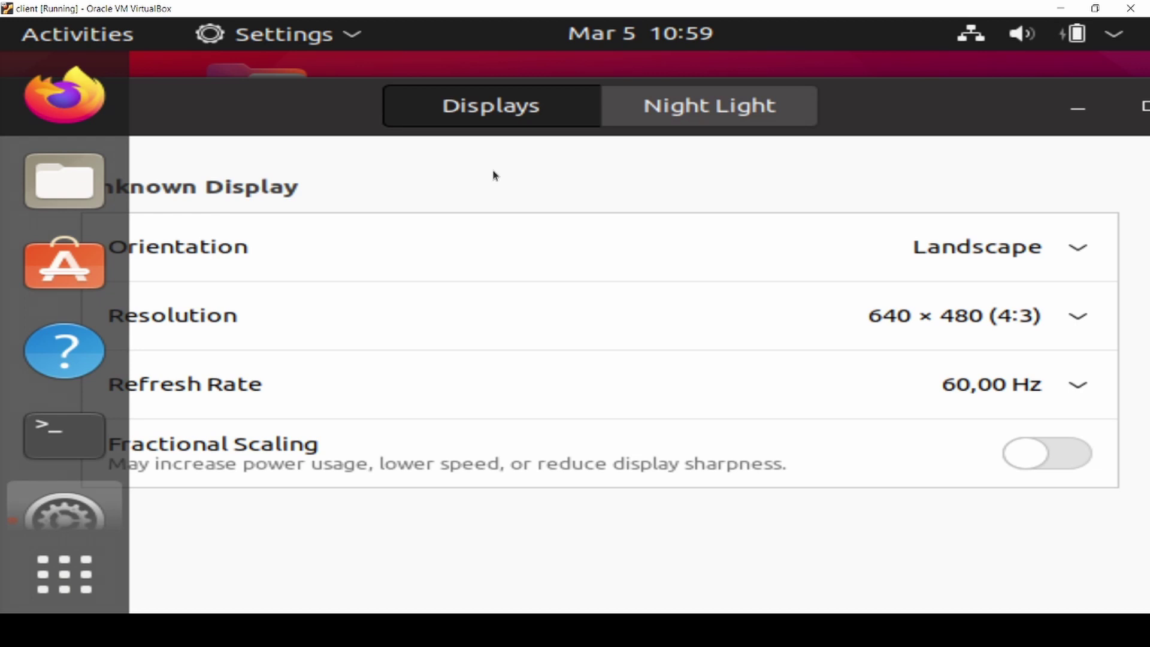
{"action": "left_click", "coordinate": [993, 324]}
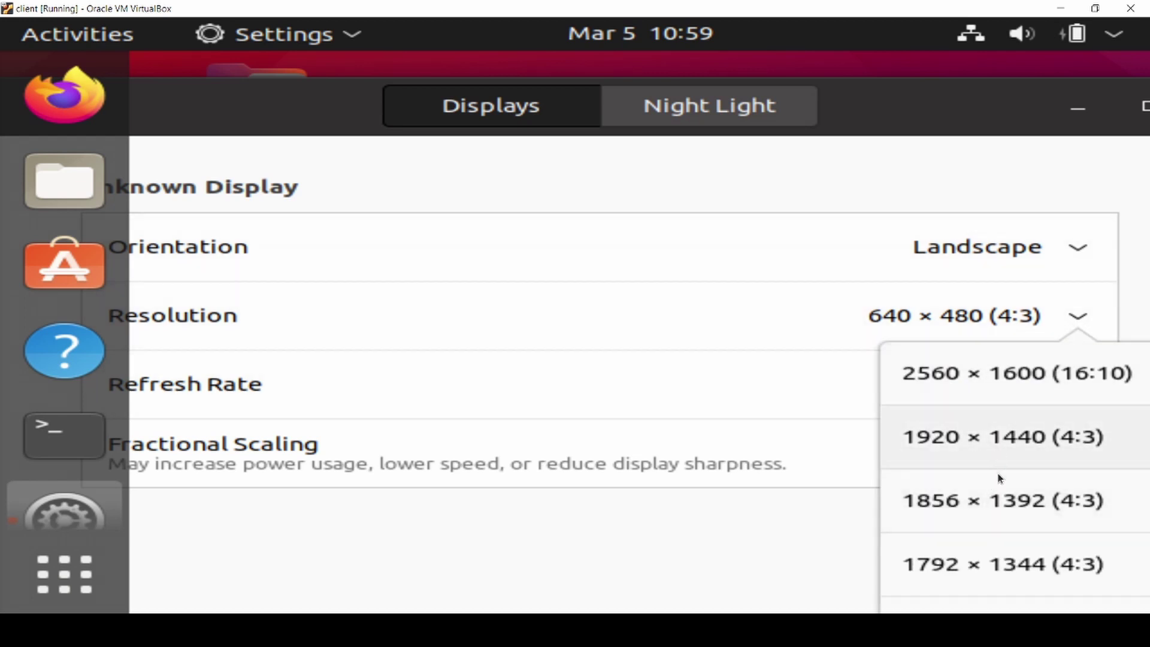
{"action": "left_click", "coordinate": [1001, 500]}
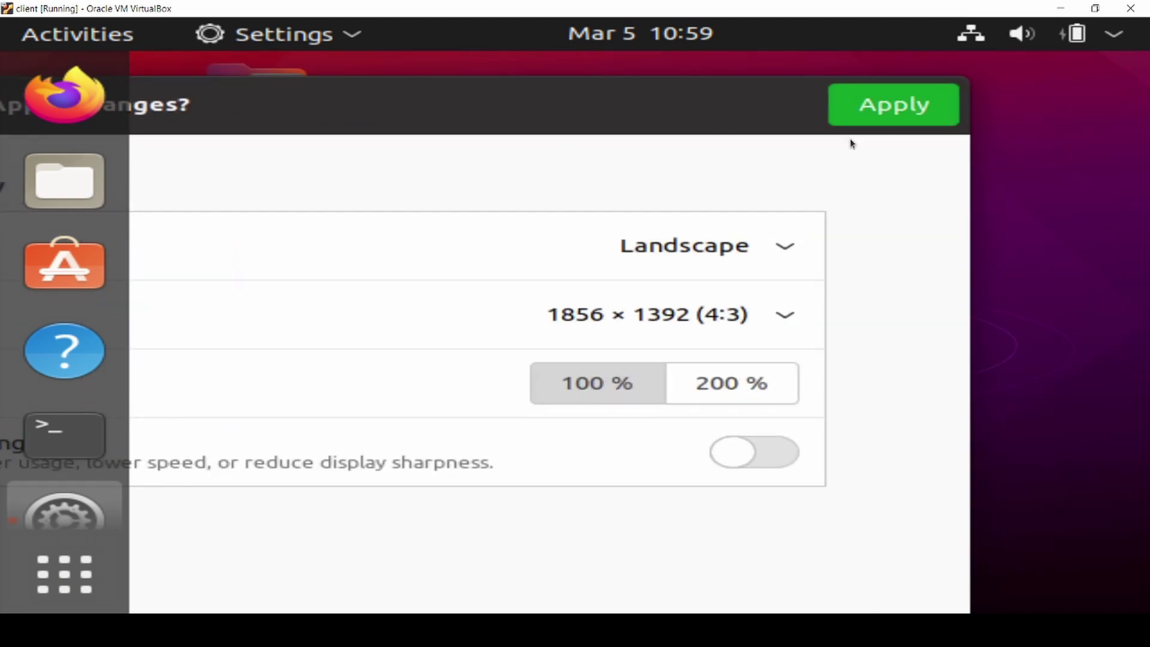
{"action": "left_click", "coordinate": [929, 114]}
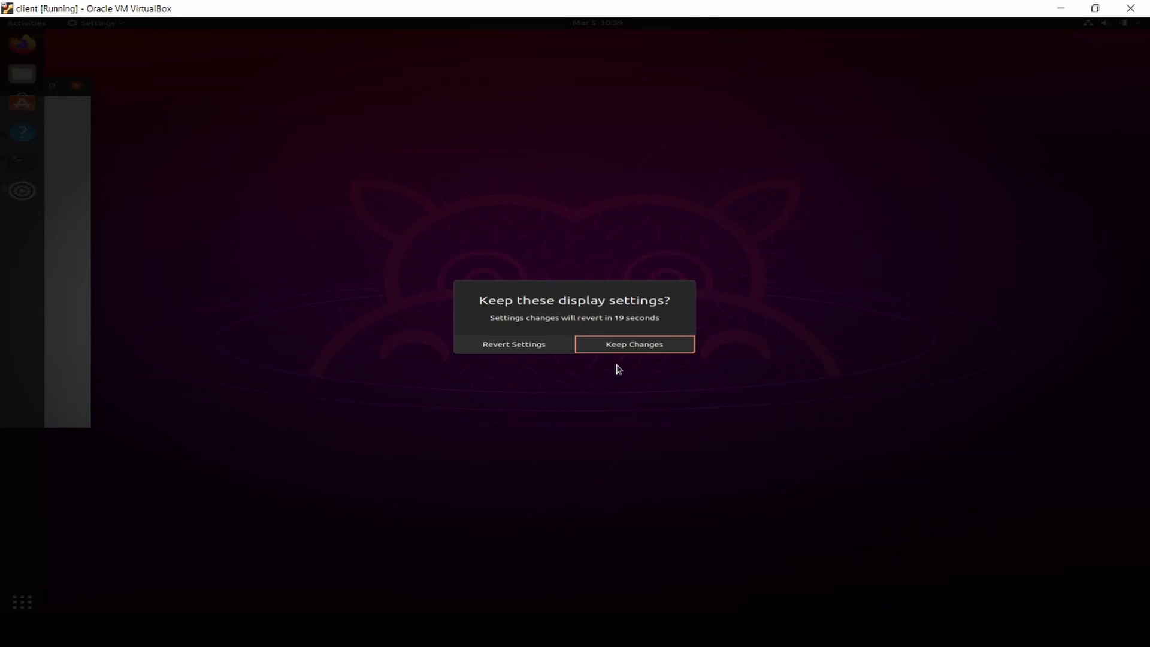
{"action": "left_click", "coordinate": [632, 352]}
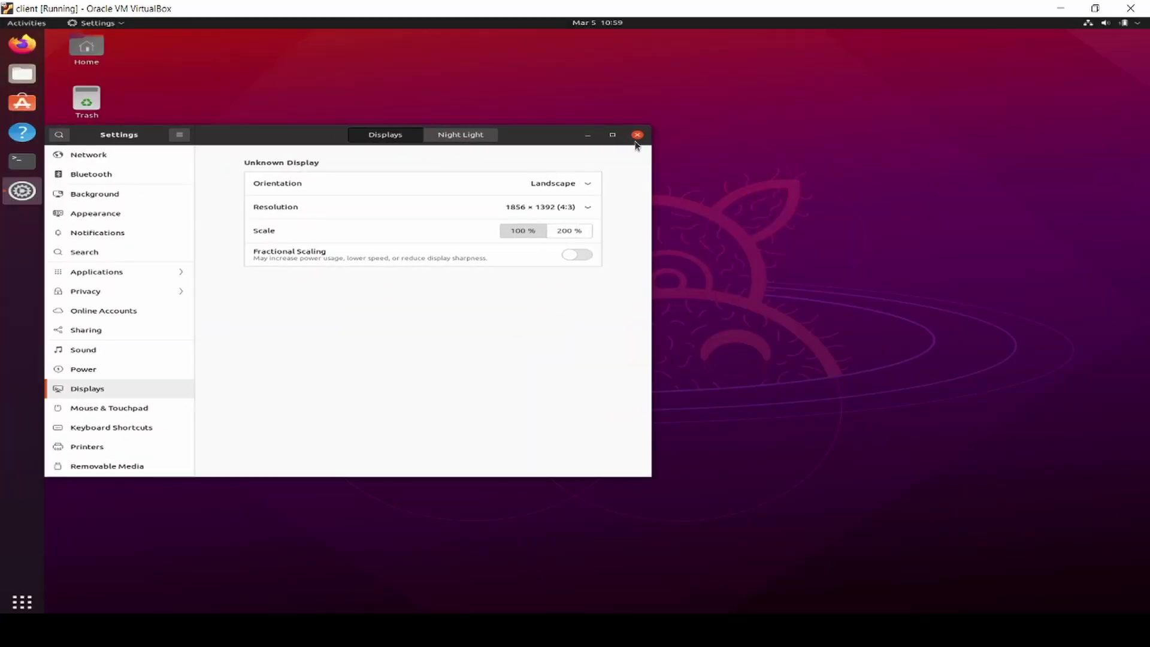
{"action": "left_click", "coordinate": [638, 134]}
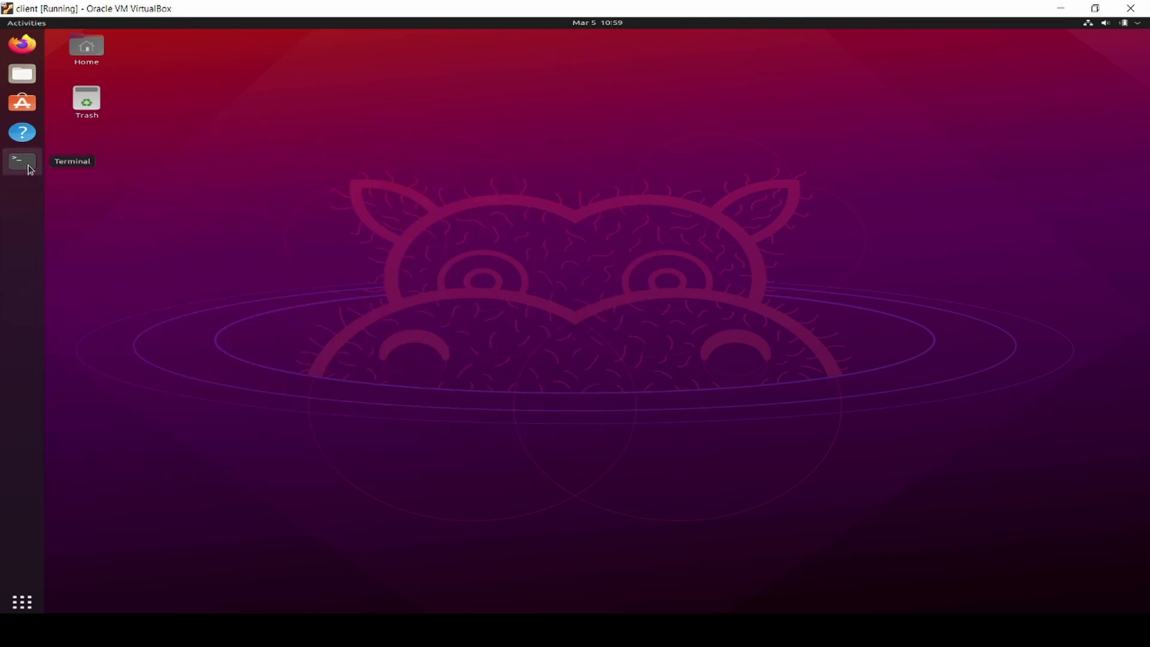